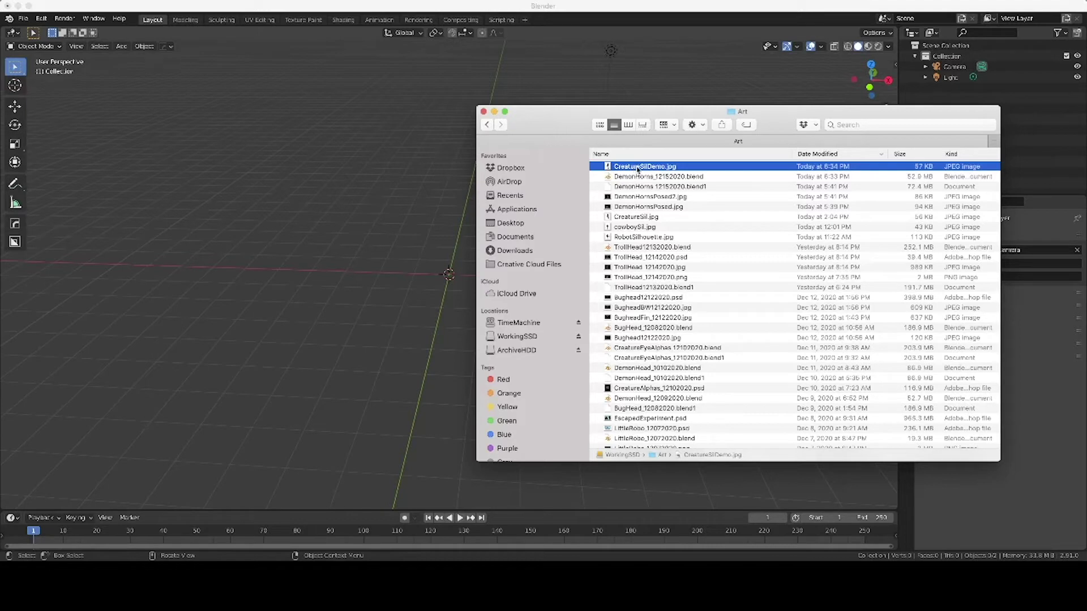
Bring CreatureSilDemo.jpg into the scene as a reference image and clear its rotation and location.
{"action": "left_click_drag", "start_coordinate": [633, 168], "coordinate": [419, 221]}
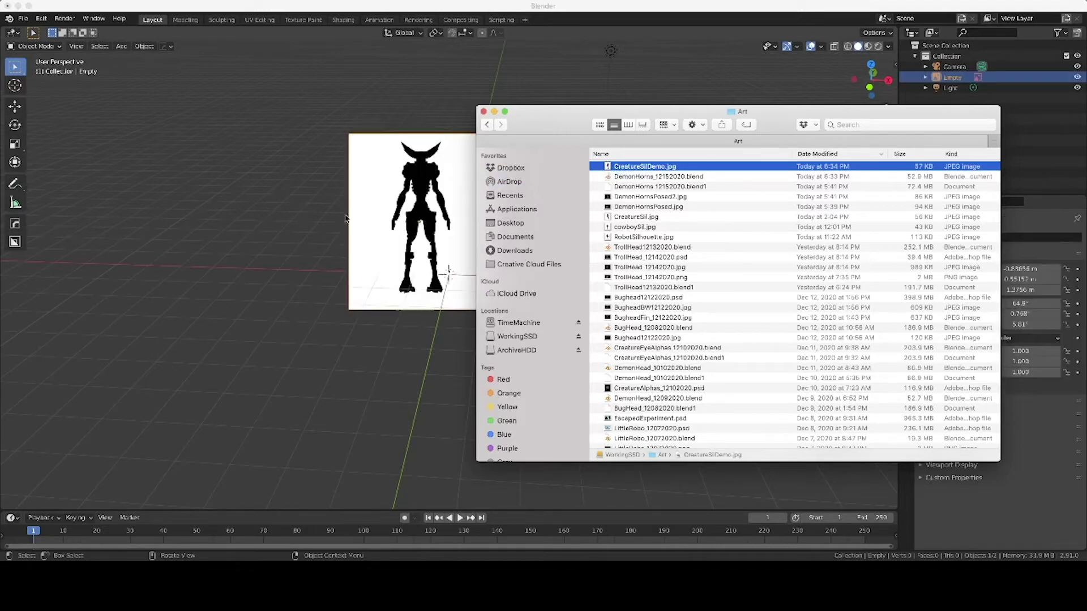
{"action": "left_click", "coordinate": [317, 210]}
{"action": "key", "text": "alt+r"}
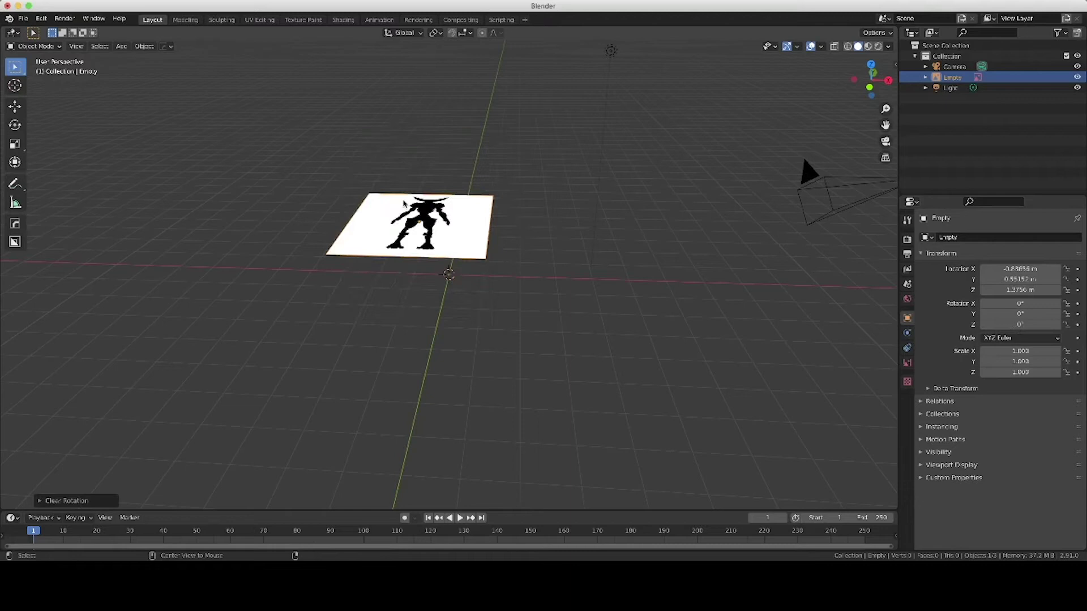
{"action": "key", "text": "alt+g"}
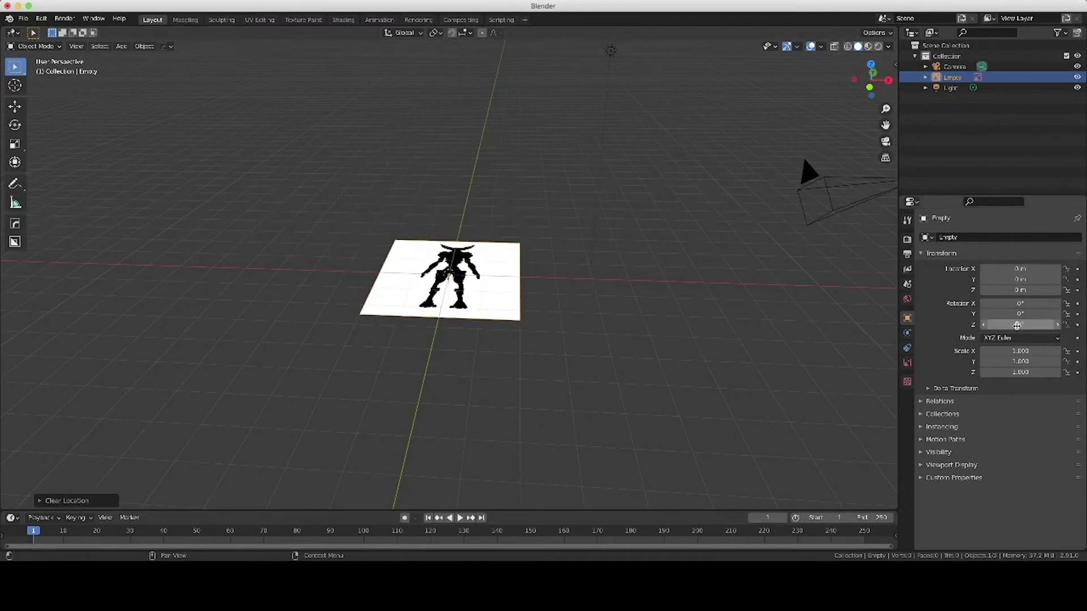
Trace the creature reference image to Grease Pencil and hide the image empty.
{"action": "middle_click_drag", "start_coordinate": [607, 297], "coordinate": [500, 270]}
{"action": "scroll", "coordinate": [517, 268], "scroll_direction": "left", "scroll_amount": 2}
{"action": "scroll", "coordinate": [518, 267], "scroll_direction": "right", "scroll_amount": 3}
{"action": "scroll", "coordinate": [517, 268], "scroll_direction": "left", "scroll_amount": 5}
{"action": "left_click", "coordinate": [500, 270]}
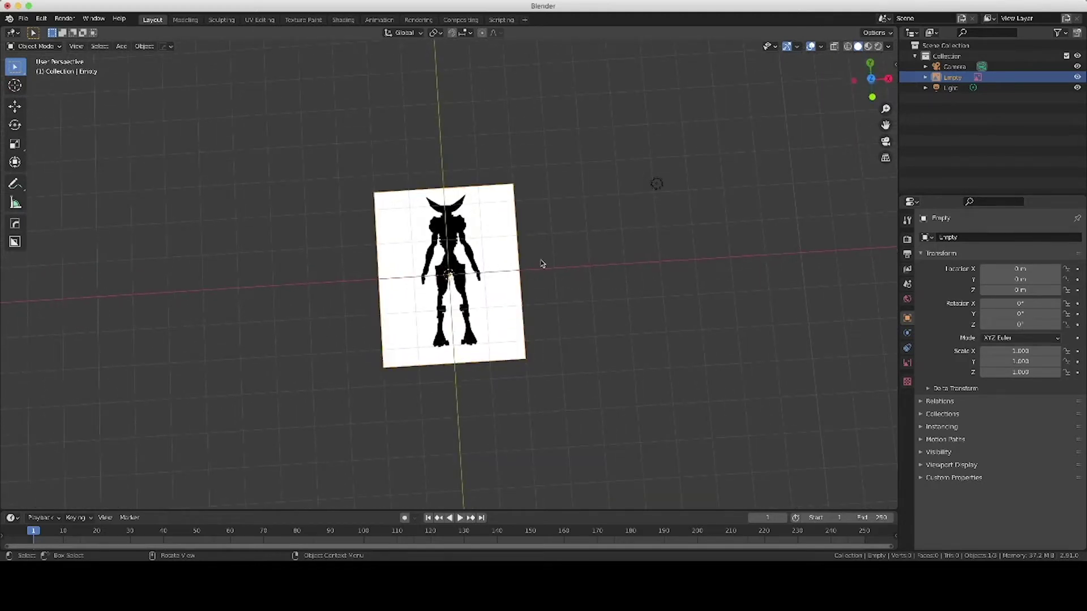
{"action": "left_click", "coordinate": [541, 264]}
{"action": "left_click", "coordinate": [510, 258]}
{"action": "left_click", "coordinate": [526, 257]}
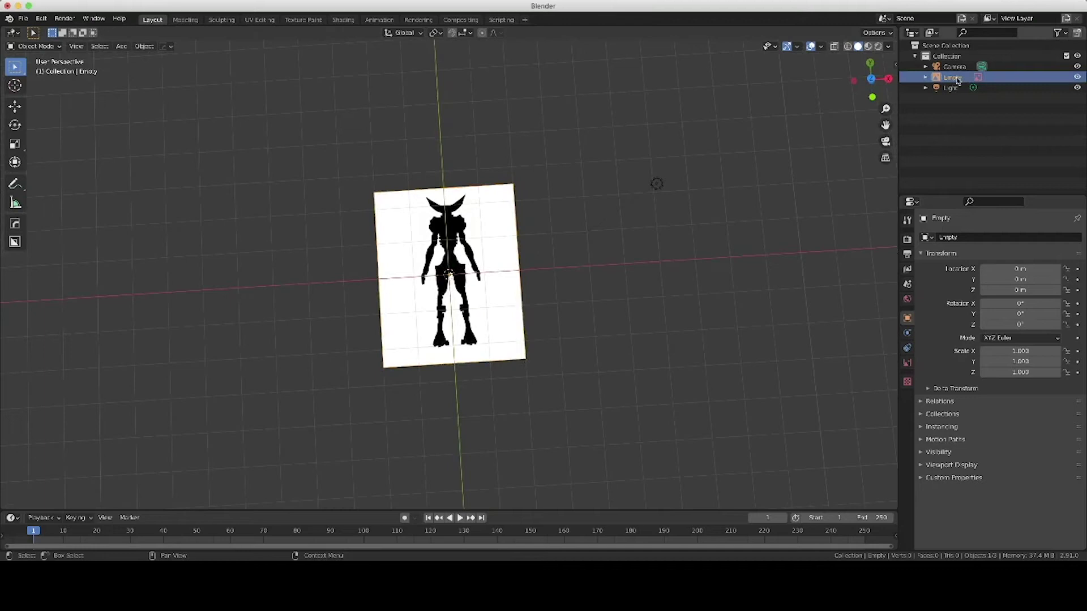
{"action": "left_click", "coordinate": [144, 46]}
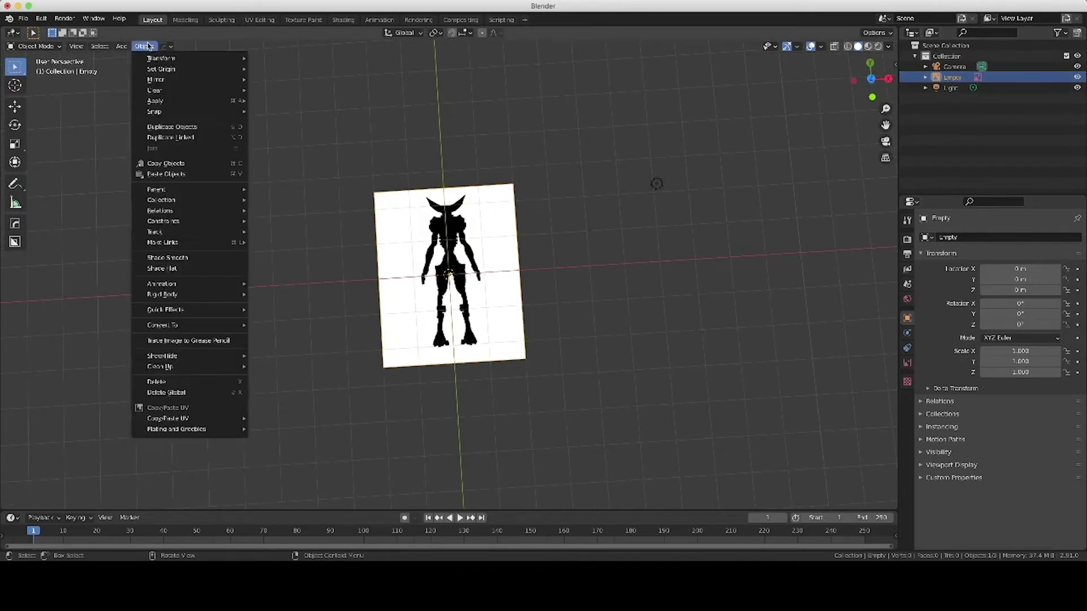
{"action": "left_click", "coordinate": [198, 342]}
{"action": "left_click", "coordinate": [1077, 77]}
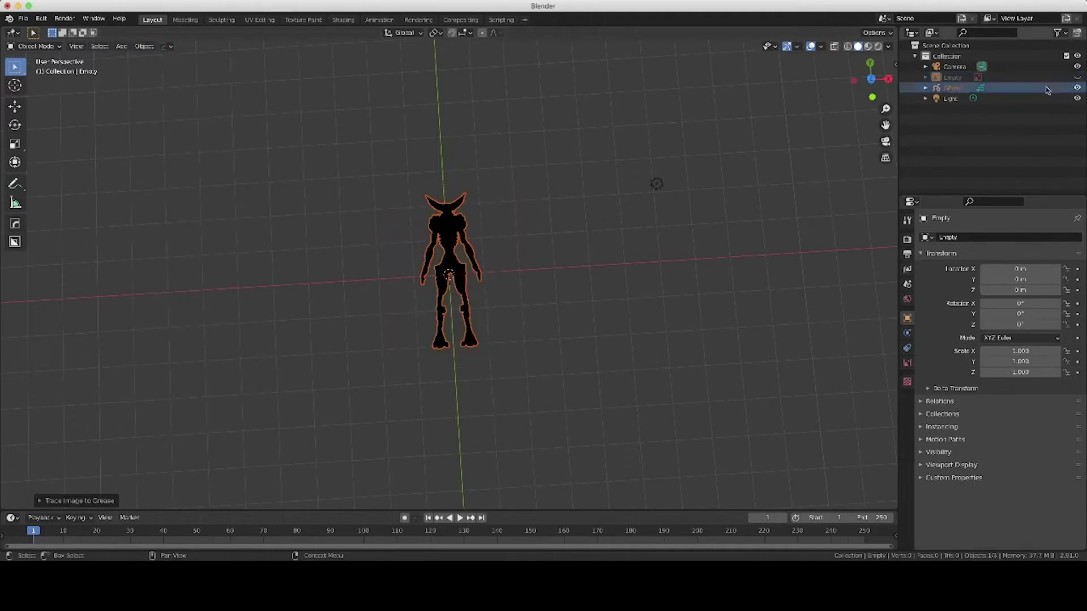
Convert the traced grease pencil silhouette to a Bezier curve and hide the grease pencil object.
{"action": "scroll", "coordinate": [511, 253], "scroll_direction": "up", "scroll_amount": 5}
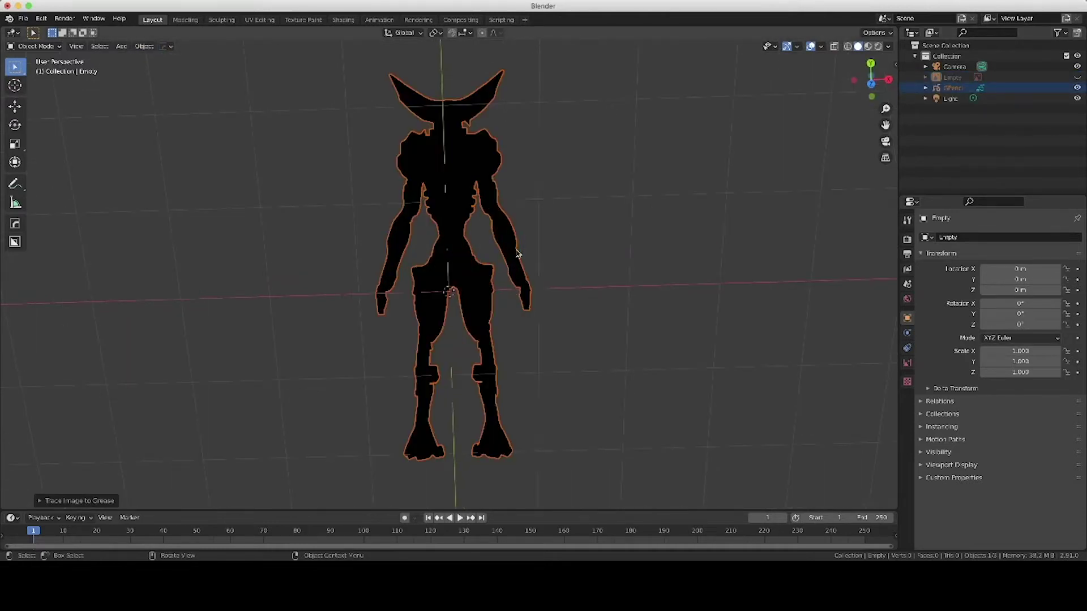
{"action": "middle_click_drag", "start_coordinate": [516, 253], "coordinate": [498, 204]}
{"action": "left_click", "coordinate": [474, 173]}
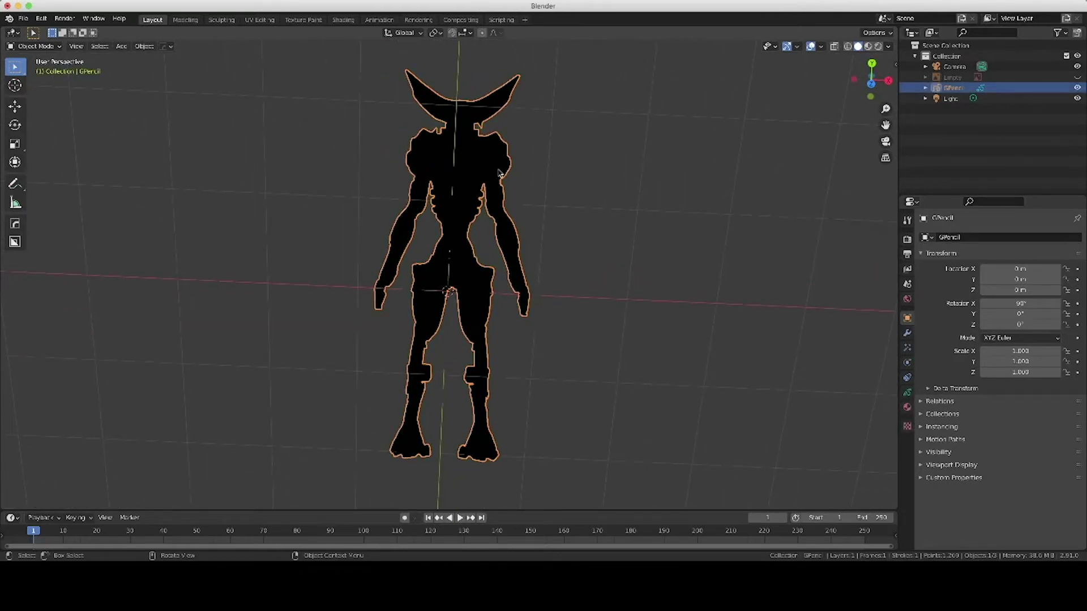
{"action": "left_click", "coordinate": [541, 175]}
{"action": "left_click", "coordinate": [492, 163]}
{"action": "middle_click_drag", "start_coordinate": [493, 162], "coordinate": [514, 168]}
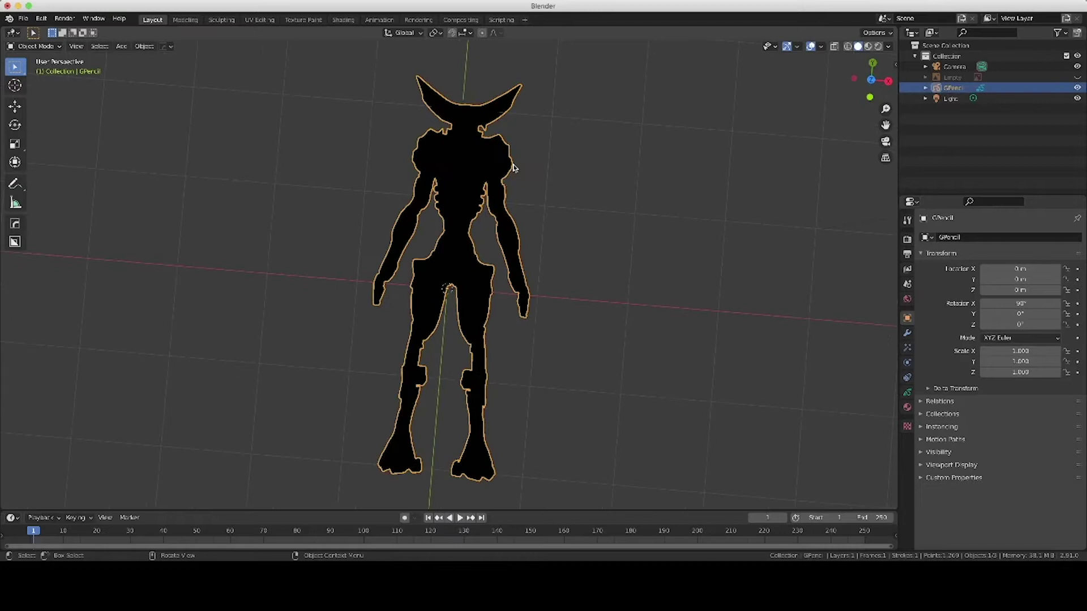
{"action": "key", "text": "F3"}
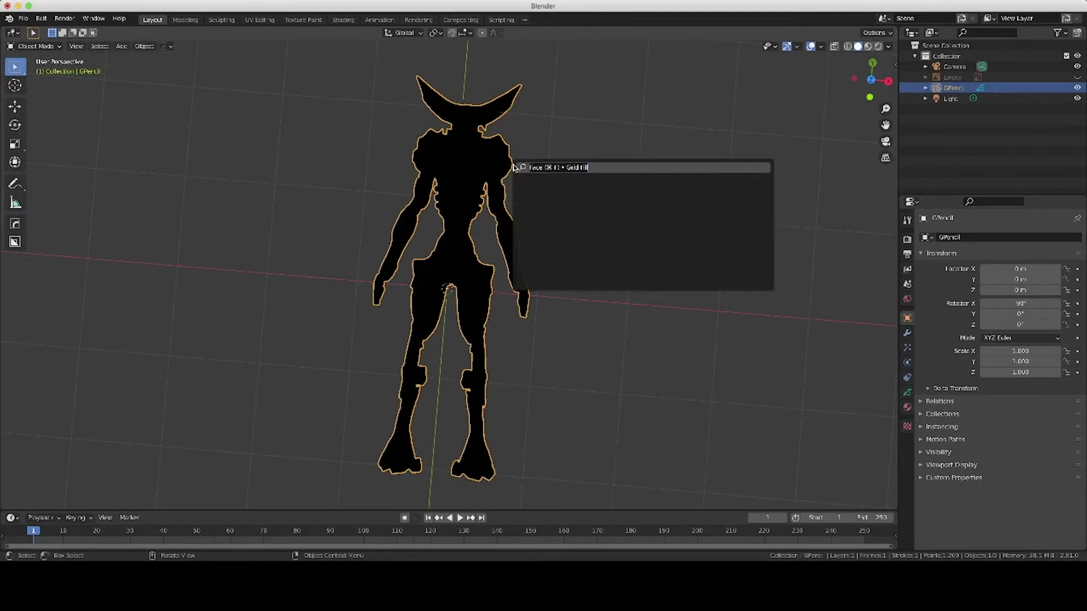
{"action": "type", "text": "conv"}
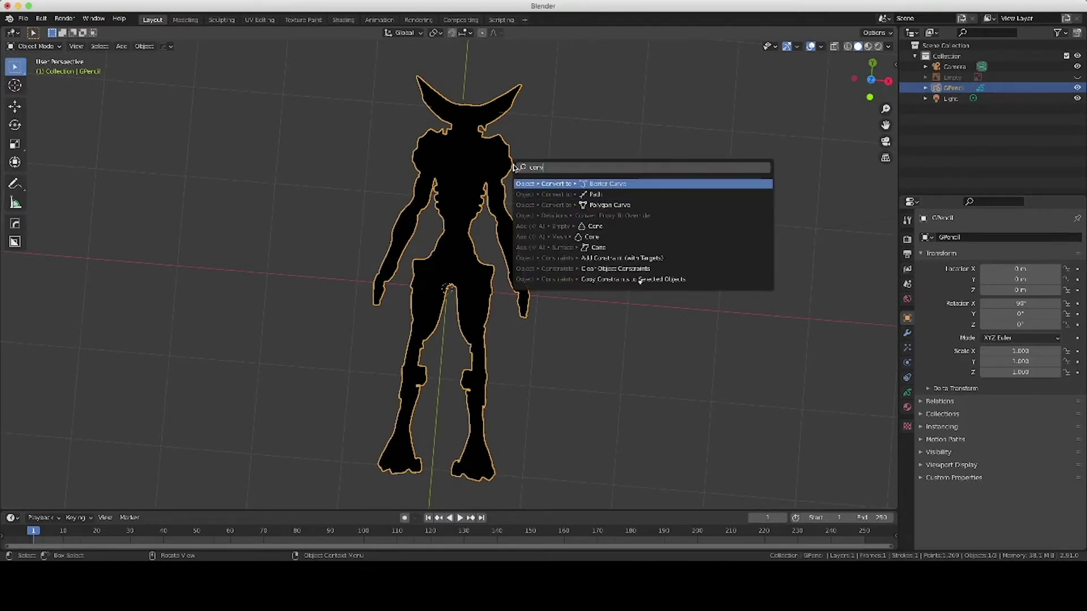
{"action": "key", "text": "Return"}
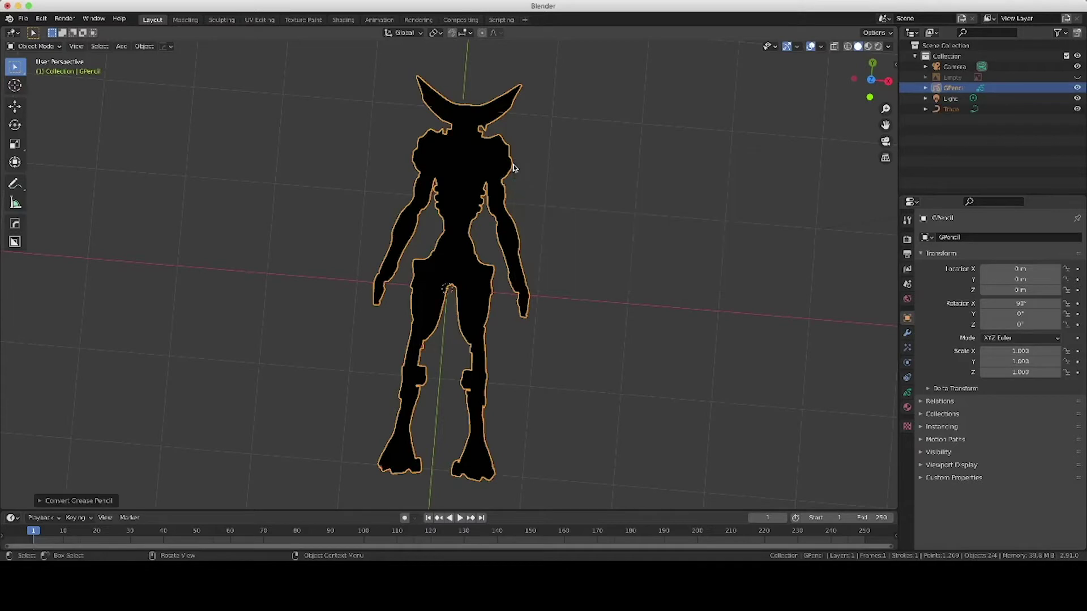
{"action": "left_click", "coordinate": [1077, 88]}
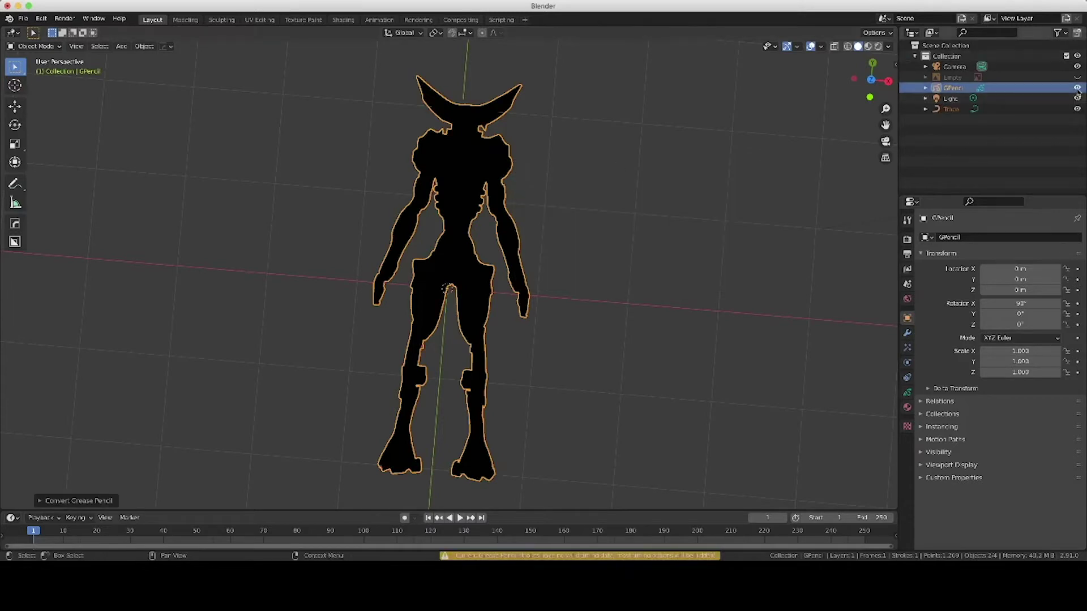
Convert the Trace curve of the creature outline to a mesh.
{"action": "left_click", "coordinate": [953, 109]}
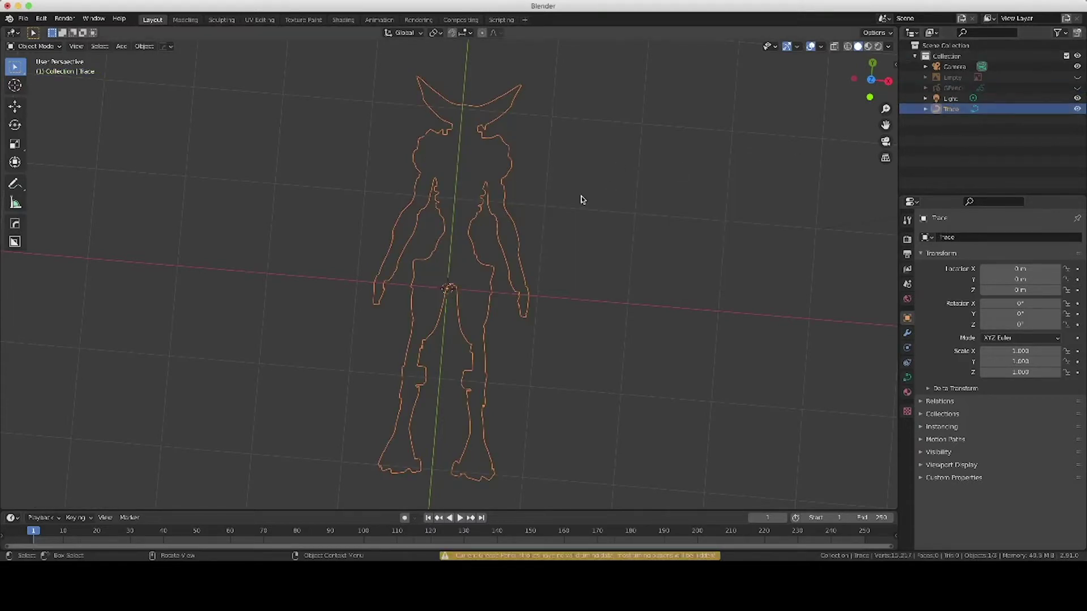
{"action": "scroll", "coordinate": [584, 201], "scroll_direction": "down", "scroll_amount": 3}
{"action": "scroll", "coordinate": [584, 201], "scroll_direction": "up", "scroll_amount": 5}
{"action": "scroll", "coordinate": [582, 201], "scroll_direction": "down", "scroll_amount": 10}
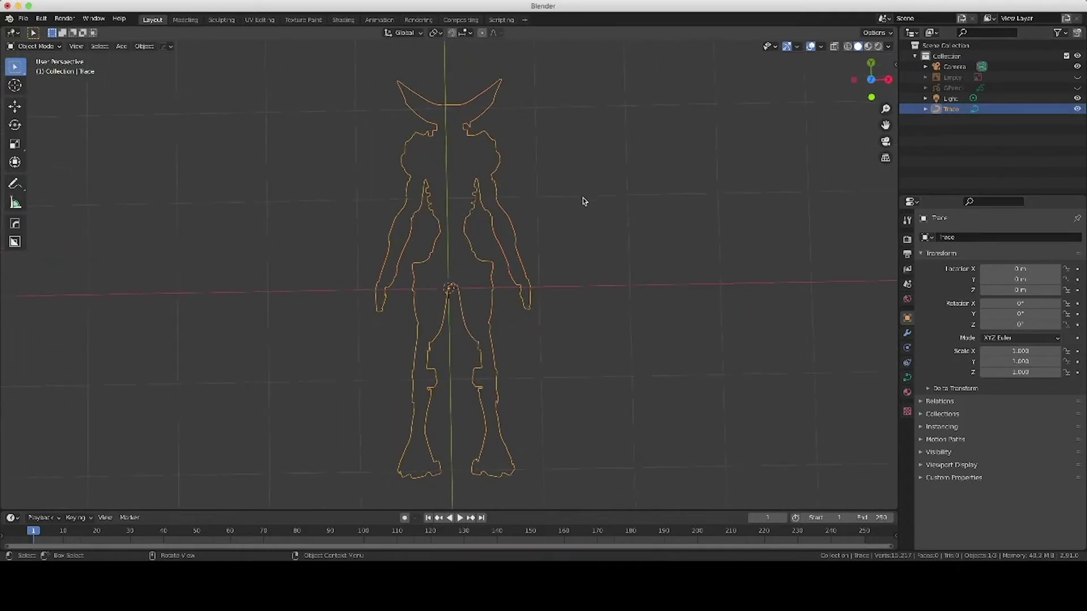
{"action": "scroll", "coordinate": [583, 201], "scroll_direction": "down", "scroll_amount": 3}
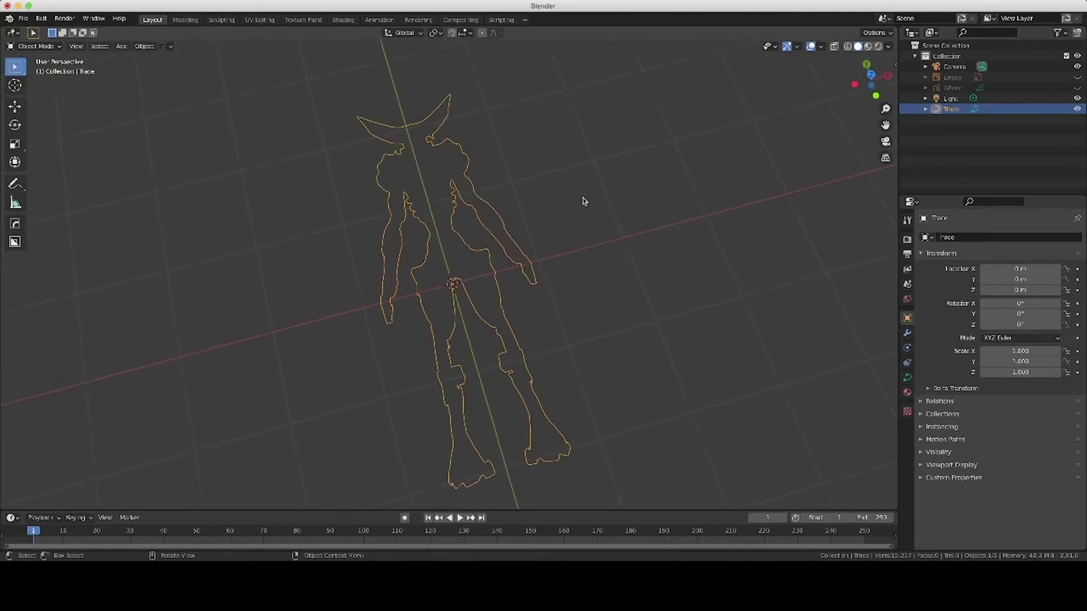
{"action": "scroll", "coordinate": [584, 202], "scroll_direction": "left", "scroll_amount": 4}
{"action": "scroll", "coordinate": [584, 201], "scroll_direction": "right", "scroll_amount": 8}
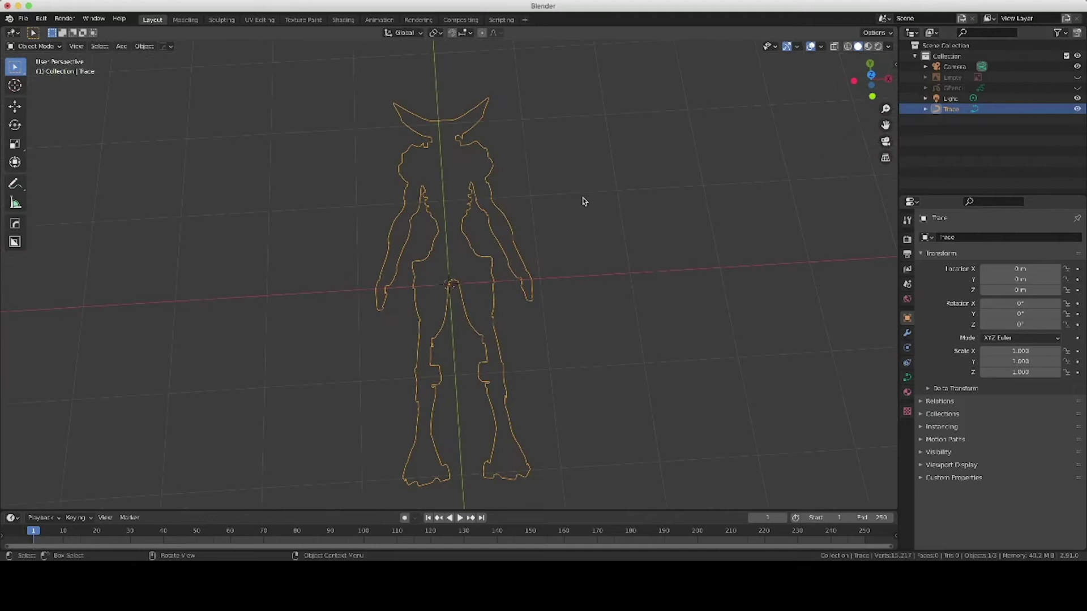
{"action": "key", "text": "F3"}
{"action": "type", "text": "conv"}
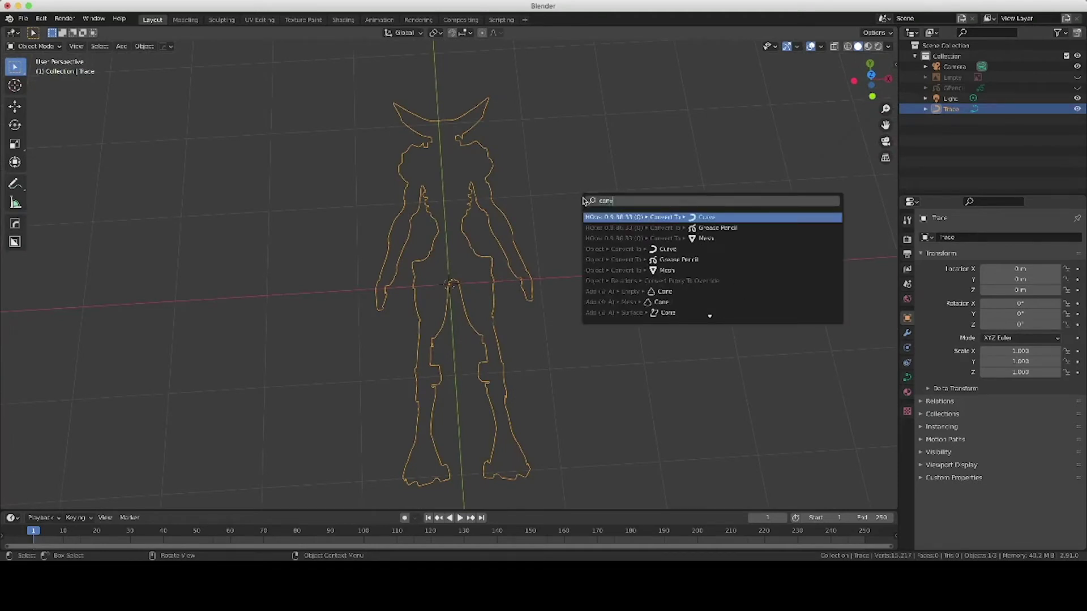
{"action": "key", "text": "Down"}
{"action": "key", "text": "Down"}
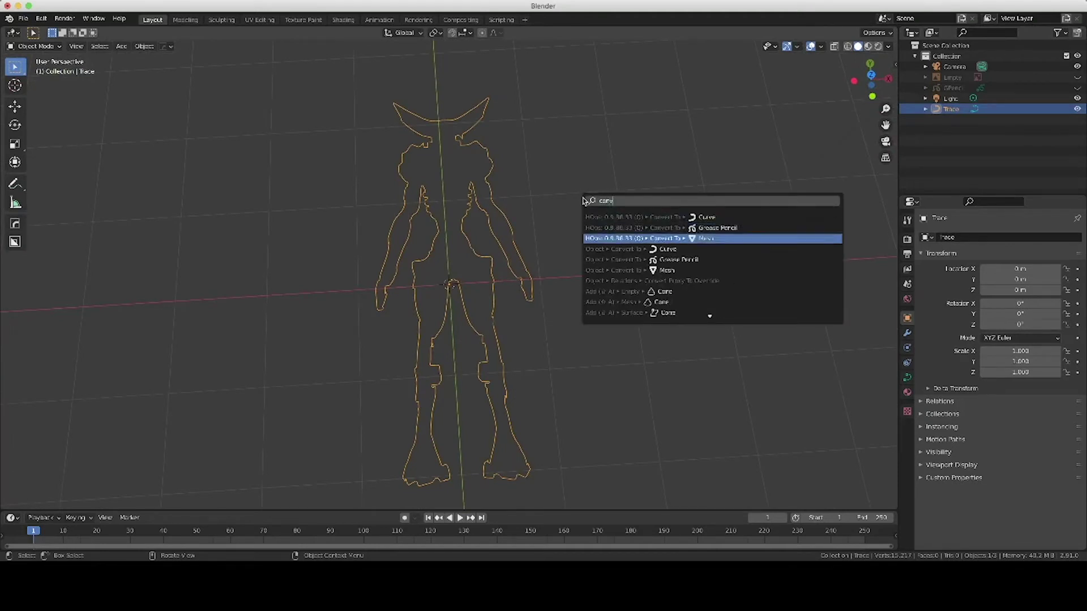
{"action": "key", "text": "Return"}
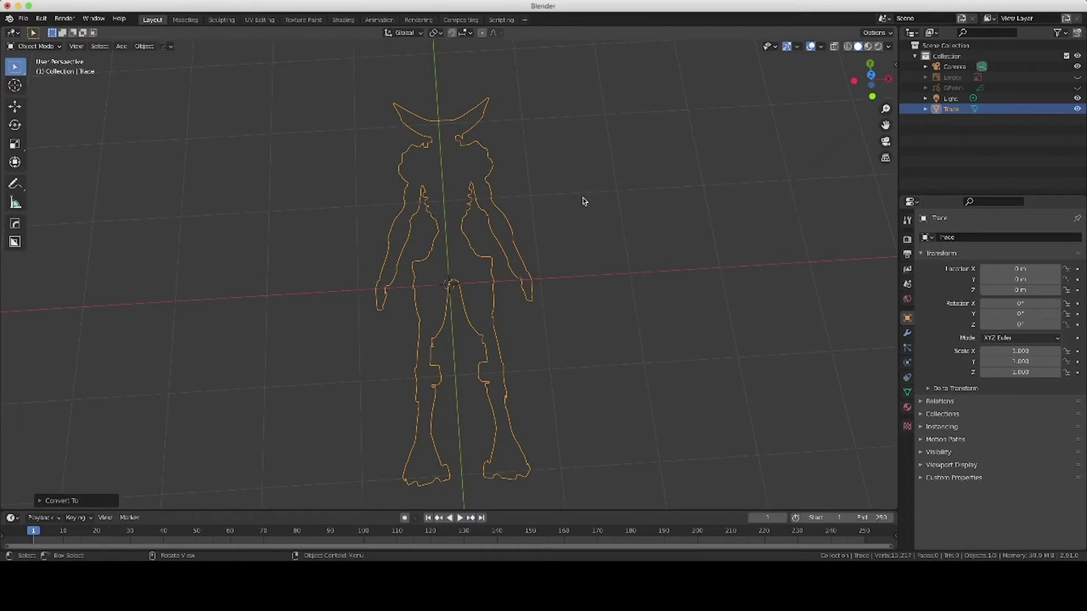
Fill the entire Trace mesh outline with a single face in Edit Mode, and return to Object Mode.
{"action": "left_click", "coordinate": [942, 110]}
{"action": "middle_click_drag", "start_coordinate": [551, 180], "coordinate": [551, 179]}
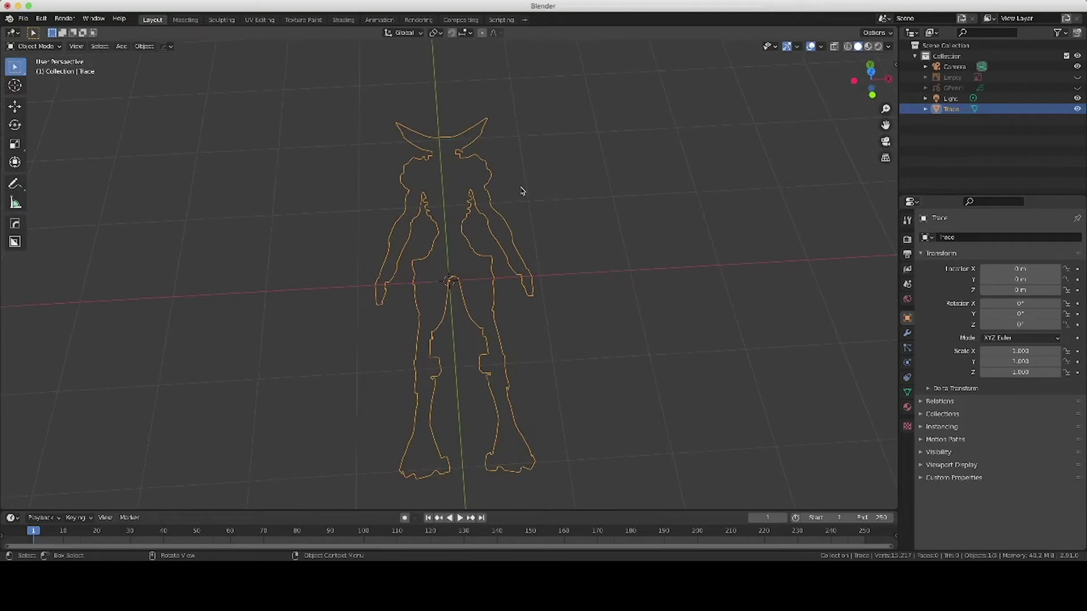
{"action": "key", "text": "Tab"}
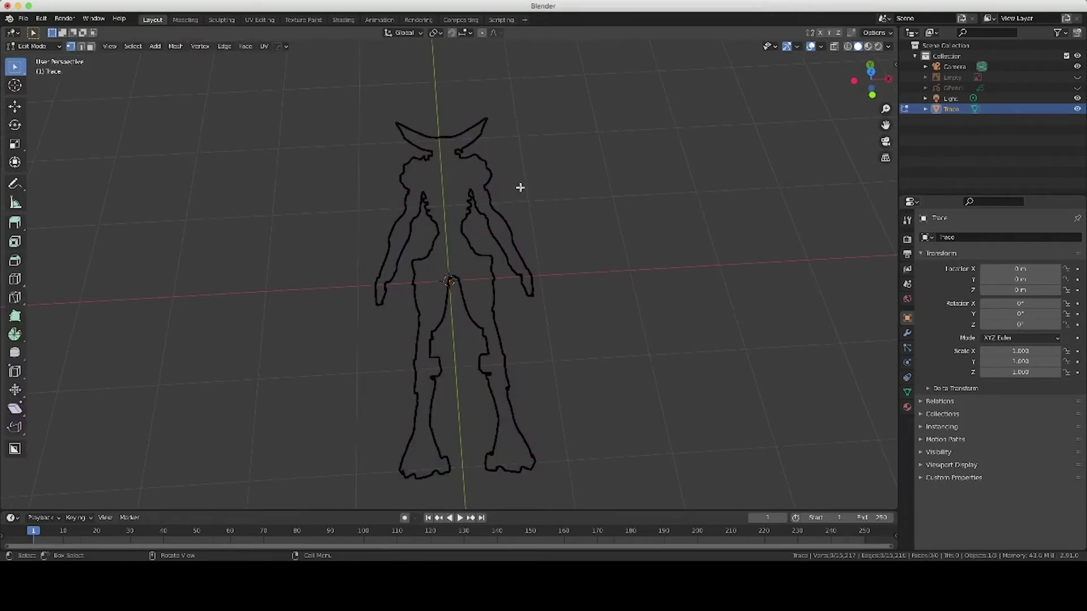
{"action": "key", "text": "a"}
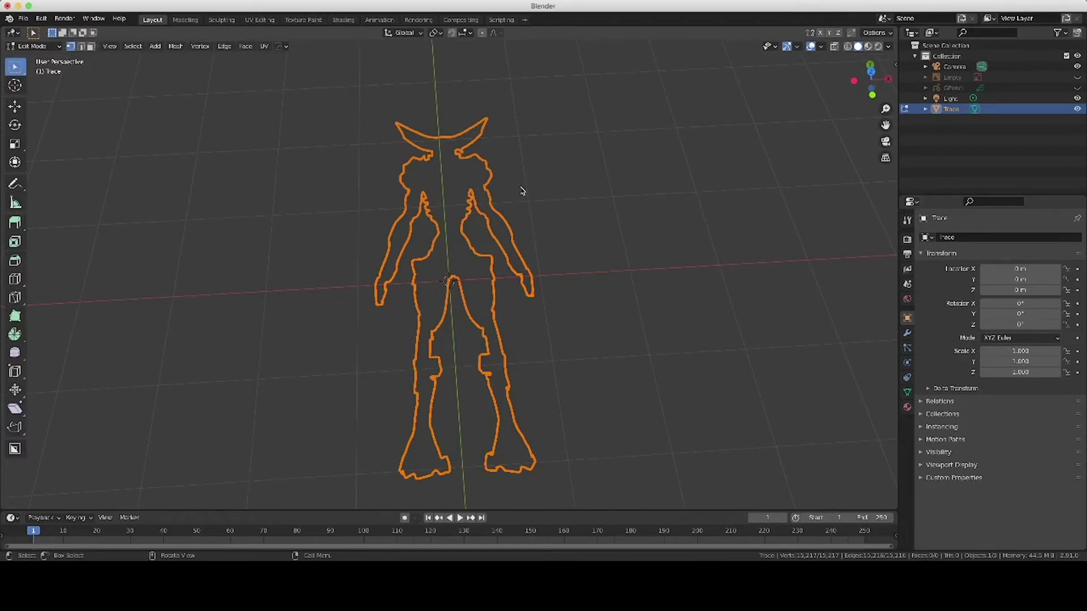
{"action": "key", "text": "f"}
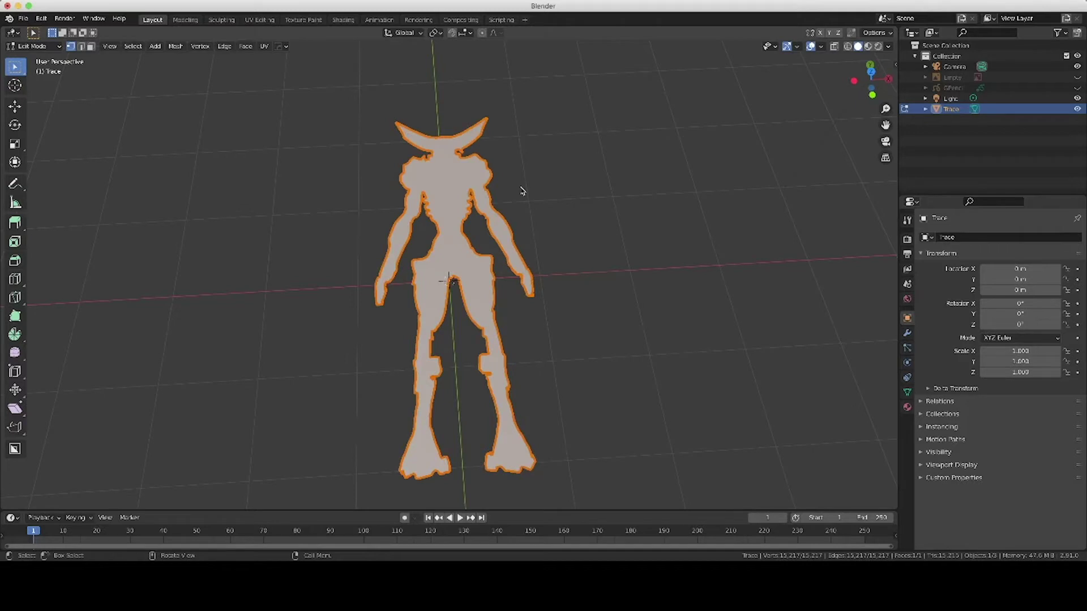
{"action": "key", "text": "Tab"}
Extrude the filled creature face along its normal in face select mode to give the silhouette thickness.
{"action": "scroll", "coordinate": [521, 191], "scroll_direction": "up", "scroll_amount": 3}
{"action": "scroll", "coordinate": [521, 191], "scroll_direction": "down", "scroll_amount": 10}
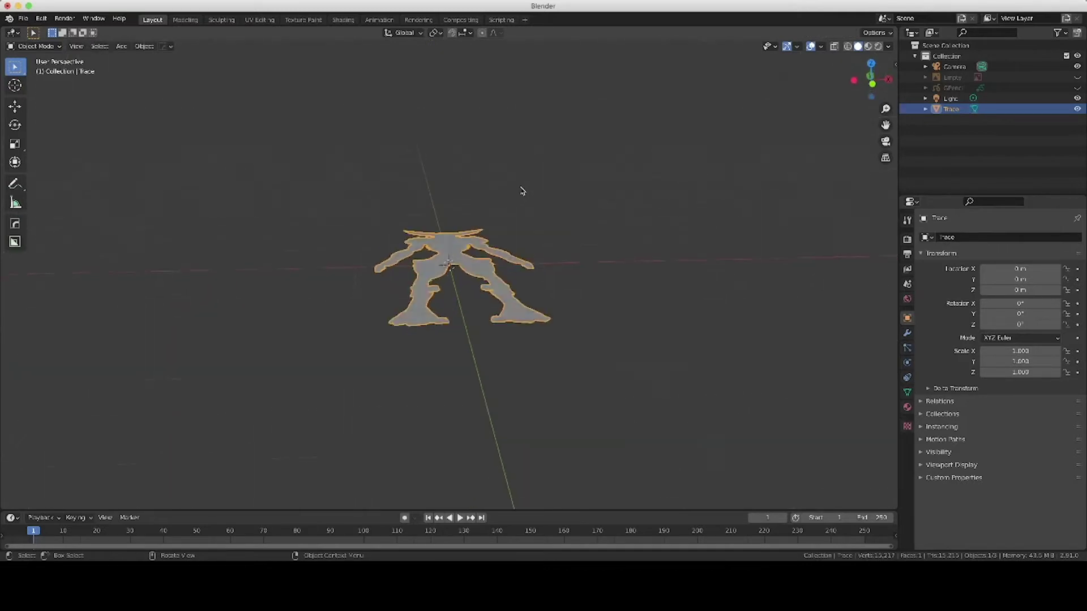
{"action": "scroll", "coordinate": [522, 191], "scroll_direction": "up", "scroll_amount": 10}
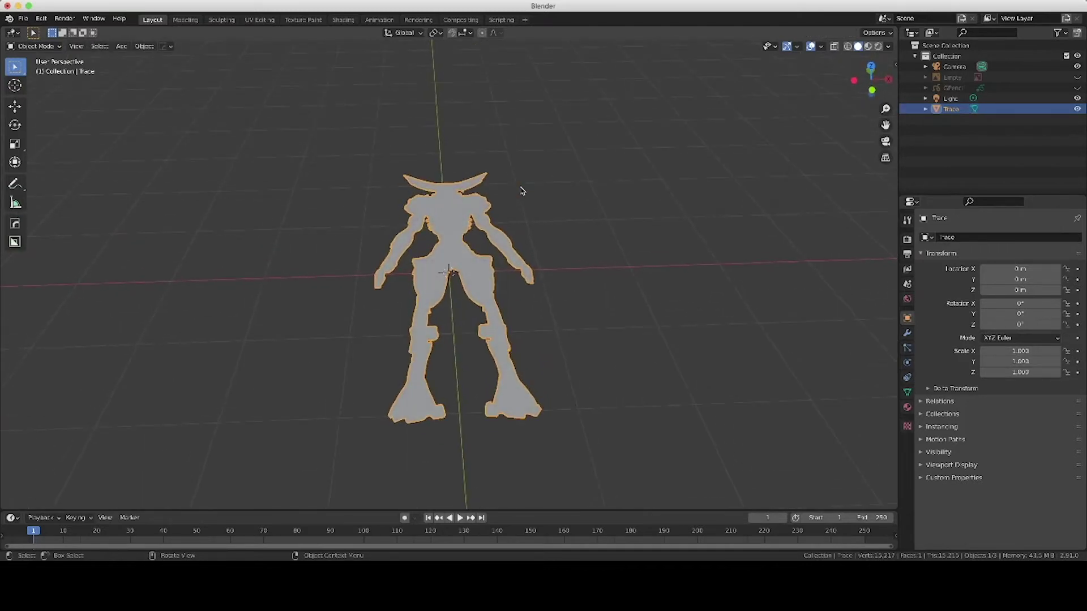
{"action": "key", "text": "Tab"}
{"action": "scroll", "coordinate": [519, 189], "scroll_direction": "up", "scroll_amount": 5}
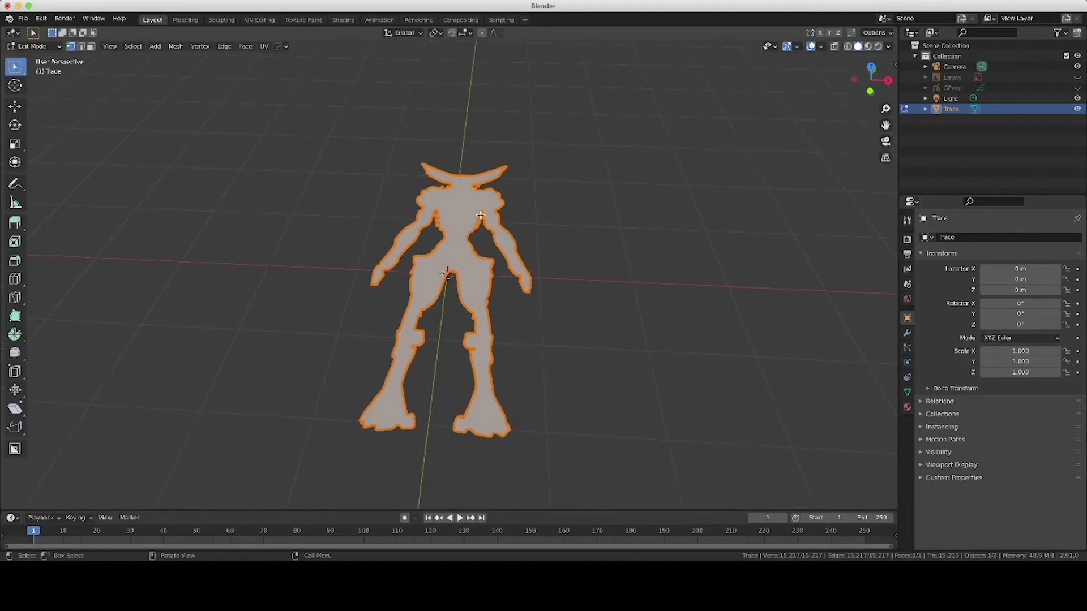
{"action": "key", "text": "3"}
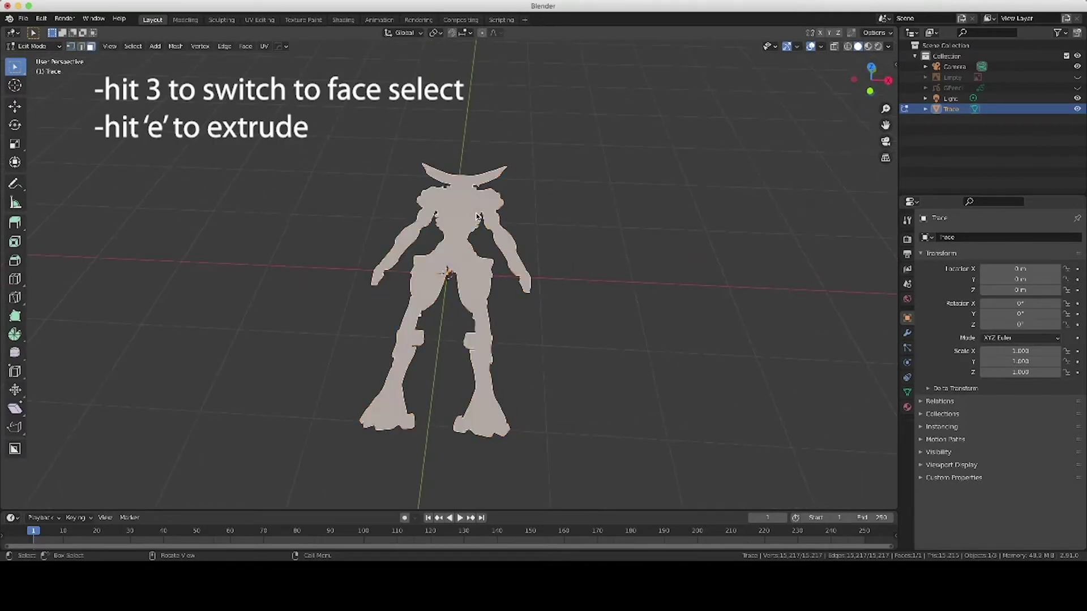
{"action": "key", "text": "e"}
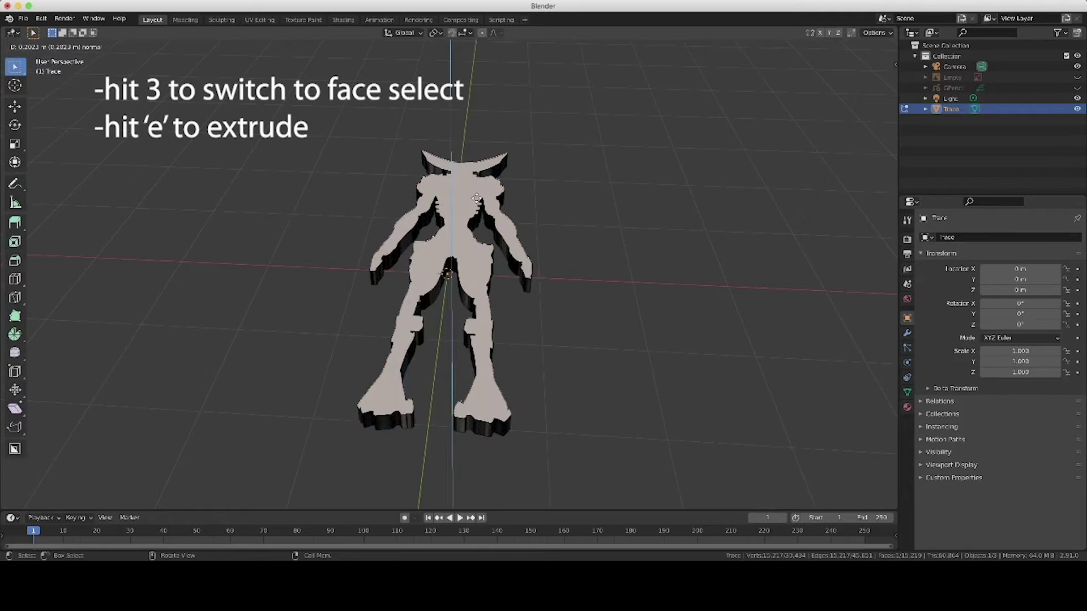
{"action": "left_click", "coordinate": [477, 188]}
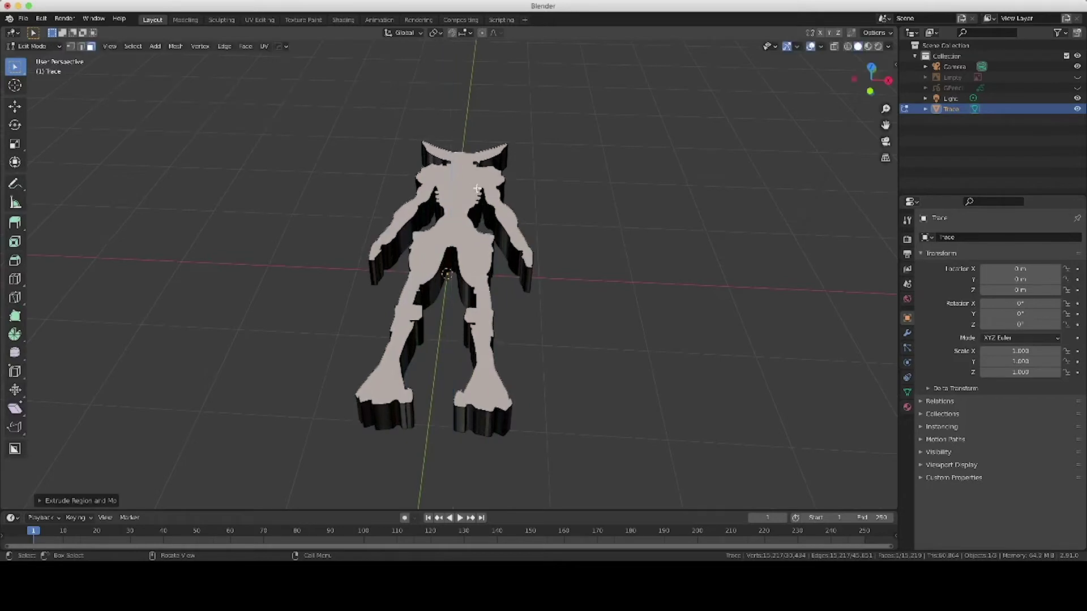
{"action": "key", "text": "Tab"}
Examine the extruded creature mesh from the front and from oblique angles.
{"action": "middle_click_drag", "start_coordinate": [541, 202], "coordinate": [453, 242]}
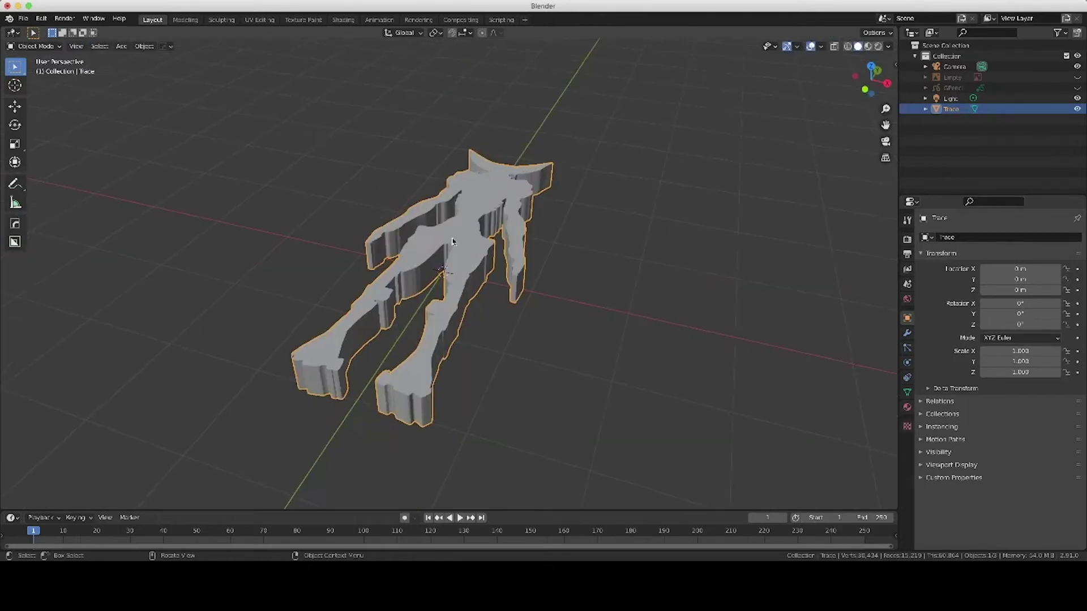
{"action": "middle_click_drag", "start_coordinate": [362, 266], "coordinate": [377, 273]}
{"action": "scroll", "coordinate": [376, 273], "scroll_direction": "up", "scroll_amount": 5}
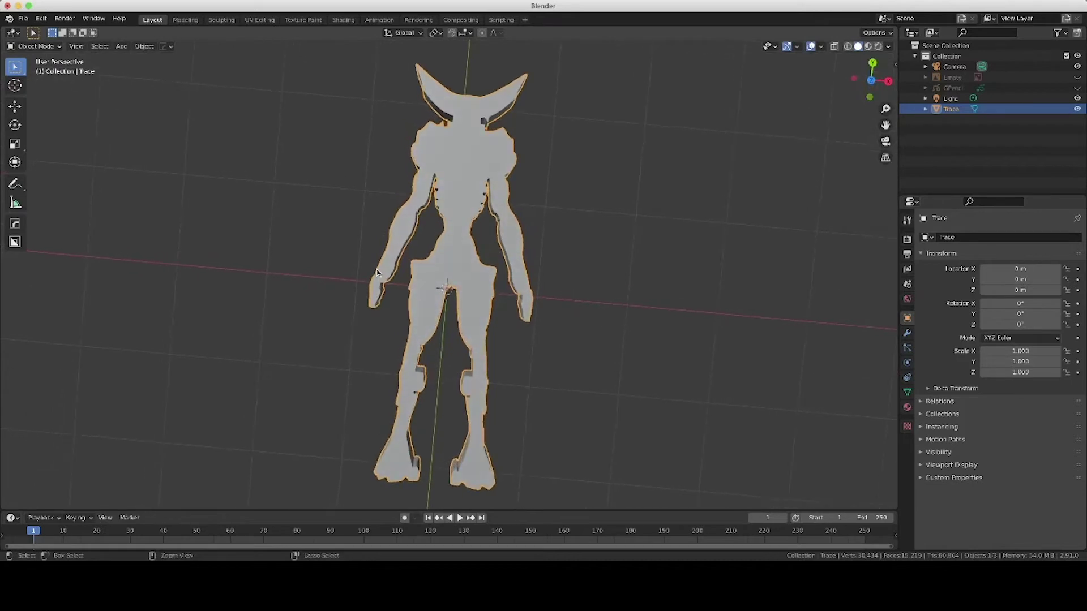
{"action": "scroll", "coordinate": [377, 273], "scroll_direction": "down", "scroll_amount": 2, "text": "ctrl"}
{"action": "scroll", "coordinate": [377, 273], "scroll_direction": "right", "scroll_amount": 4}
{"action": "scroll", "coordinate": [377, 273], "scroll_direction": "down", "scroll_amount": 5}
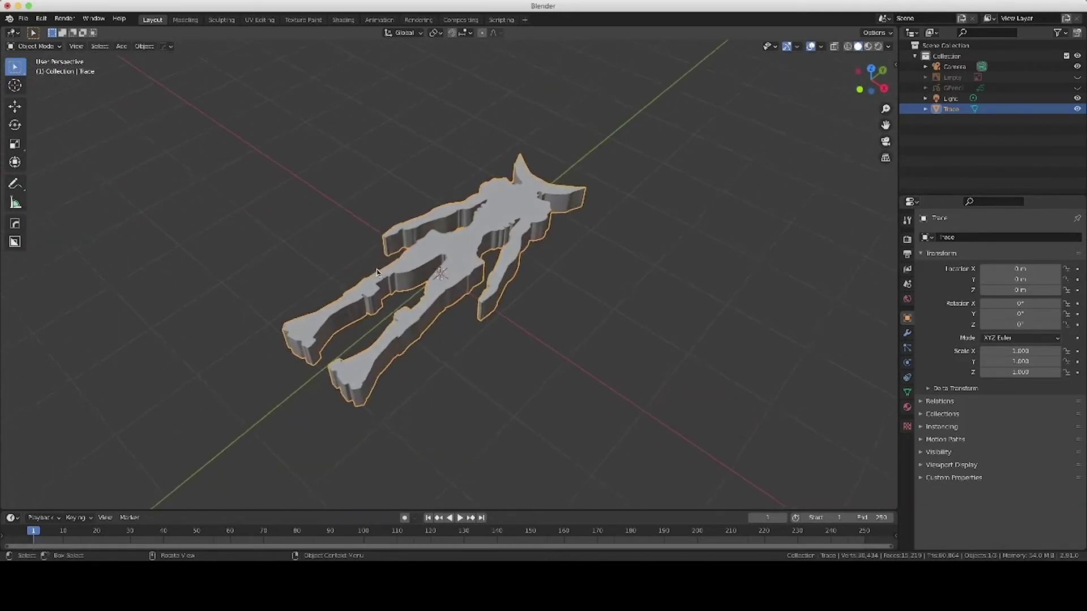
{"action": "scroll", "coordinate": [377, 273], "scroll_direction": "left", "scroll_amount": 2}
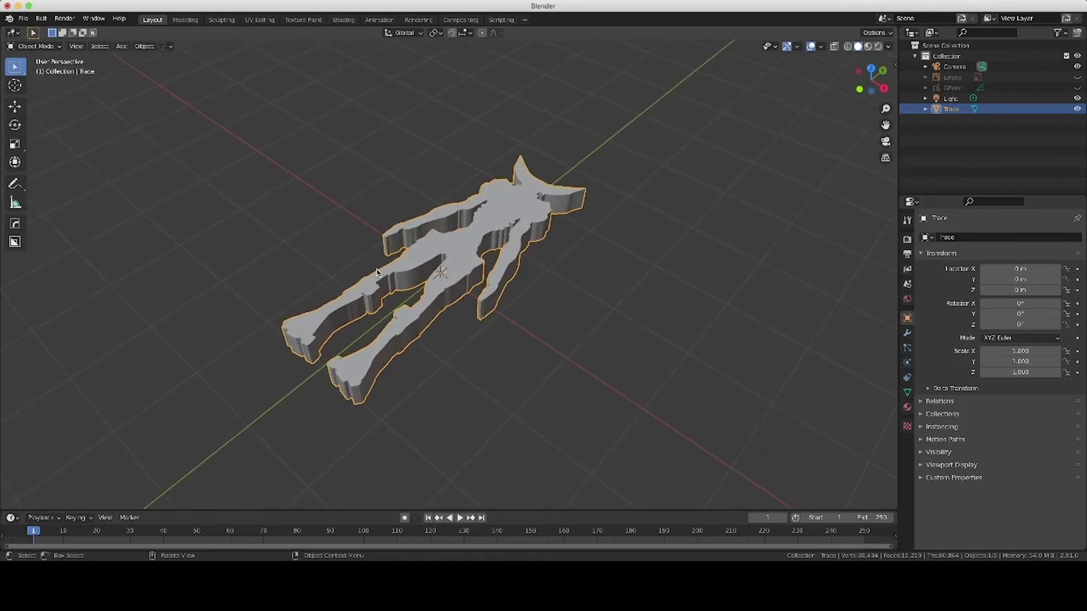
Rotate the extruded creature mesh 90° about the global X axis so it stands upright.
{"action": "type", "text": "r"}
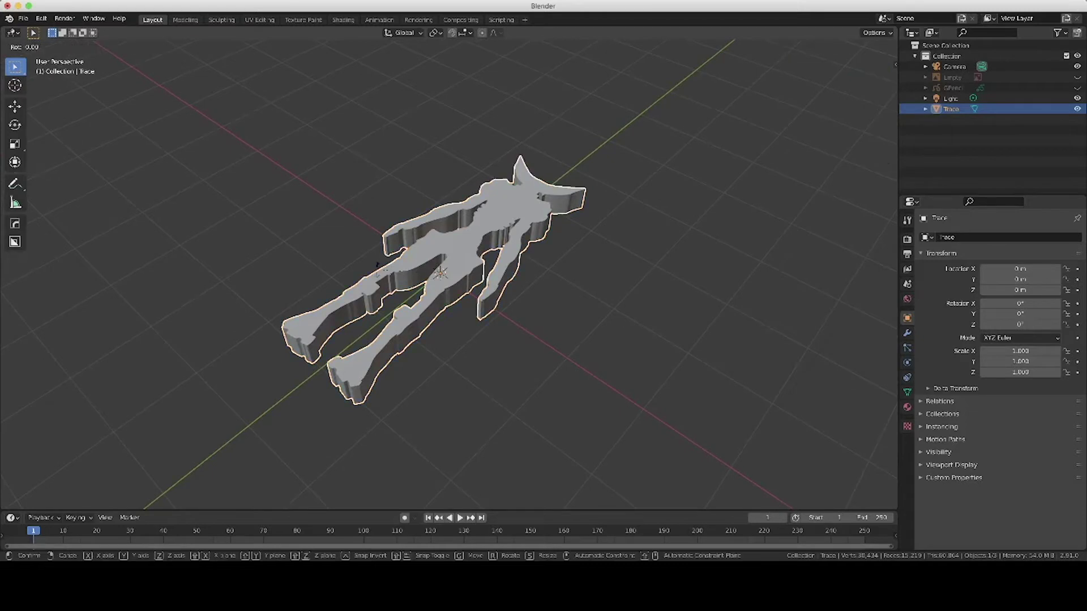
{"action": "type", "text": "x90"}
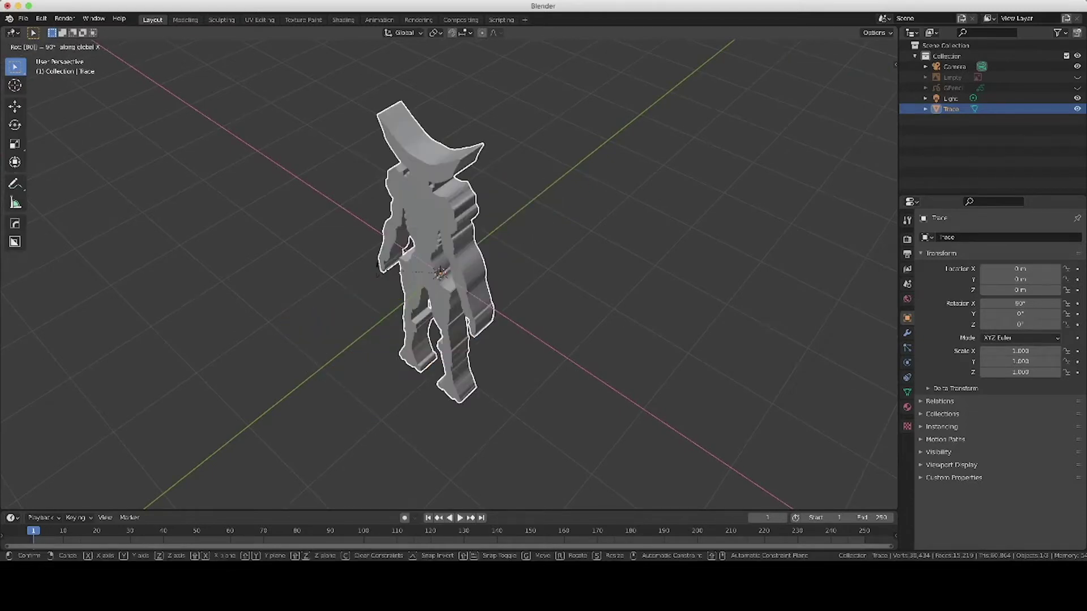
{"action": "key", "text": "Return"}
Move the creature up about 2.05 m along the global Z axis in front view so its feet rest on the ground line.
{"action": "middle_click_drag", "start_coordinate": [378, 273], "coordinate": [437, 272]}
{"action": "key", "text": "KP_1"}
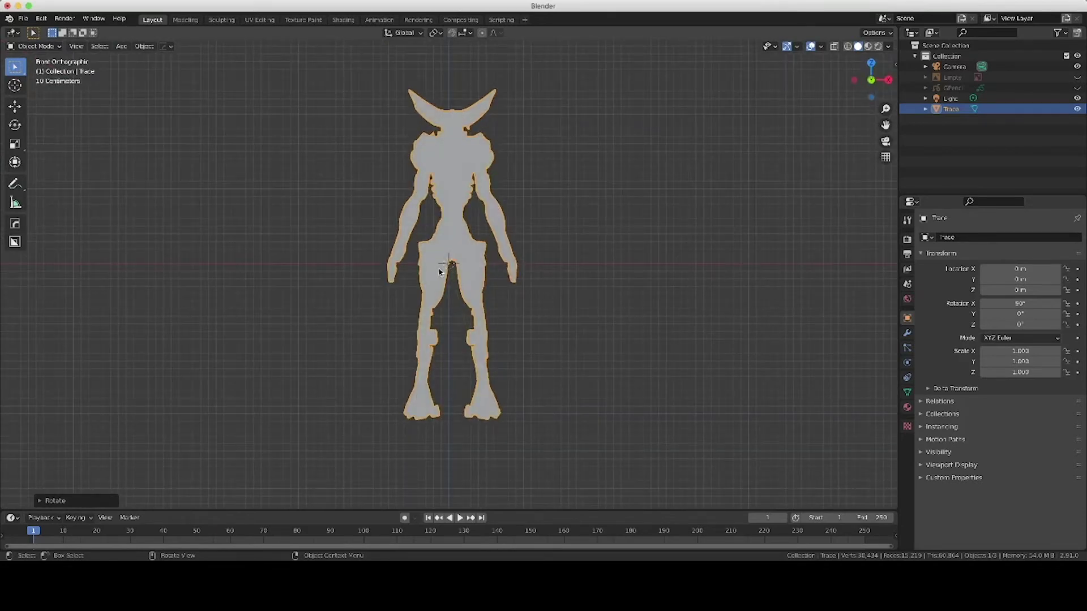
{"action": "key", "text": "g"}
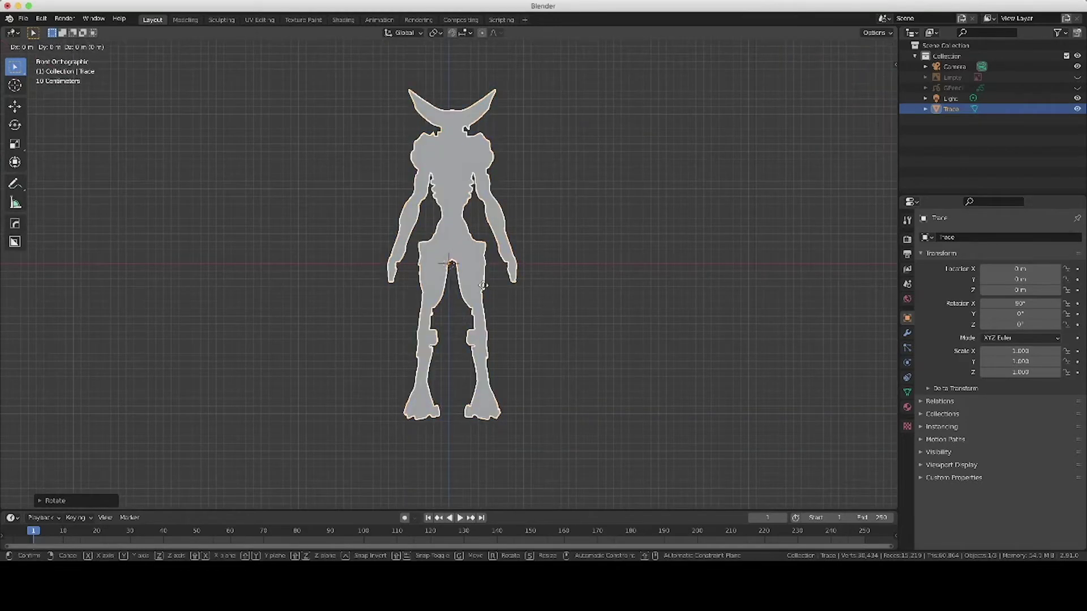
{"action": "key", "text": "z"}
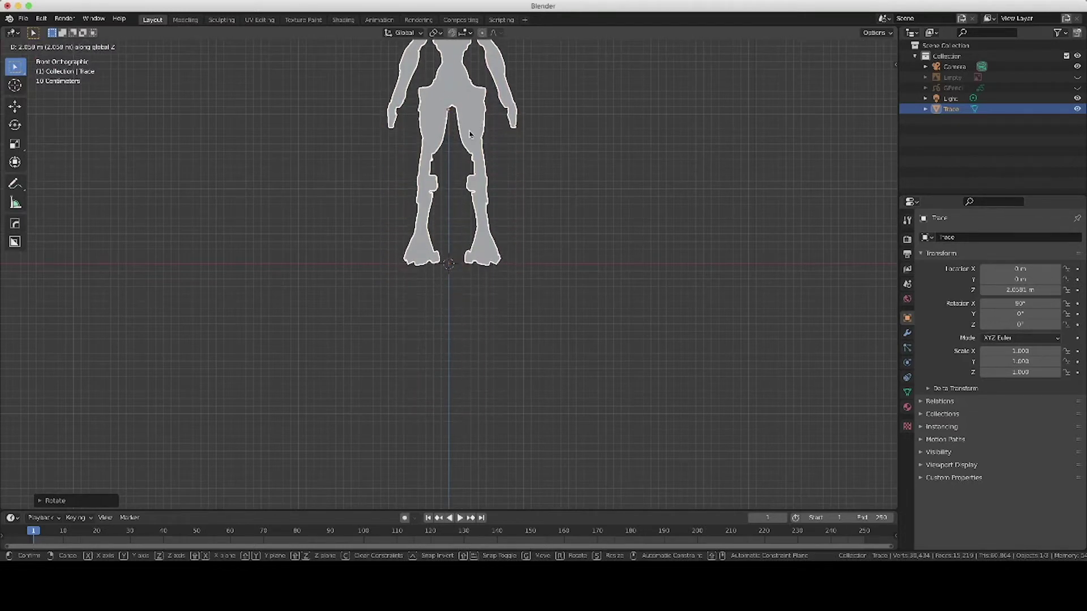
{"action": "left_click", "coordinate": [468, 134]}
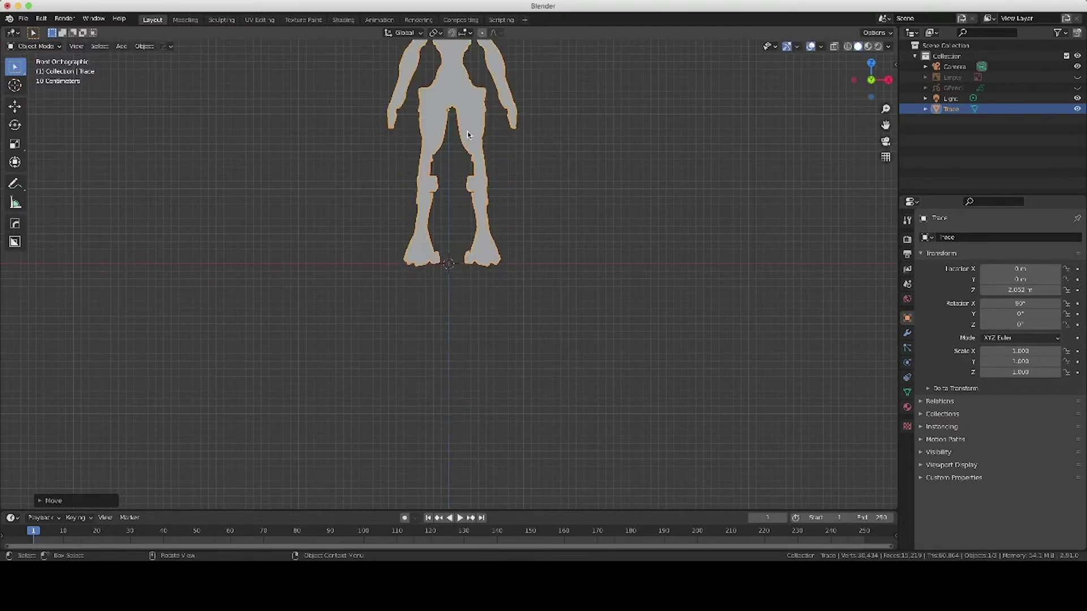
Set the Trace object's origin to its geometry.
{"action": "scroll", "coordinate": [471, 134], "scroll_direction": "up", "scroll_amount": 5}
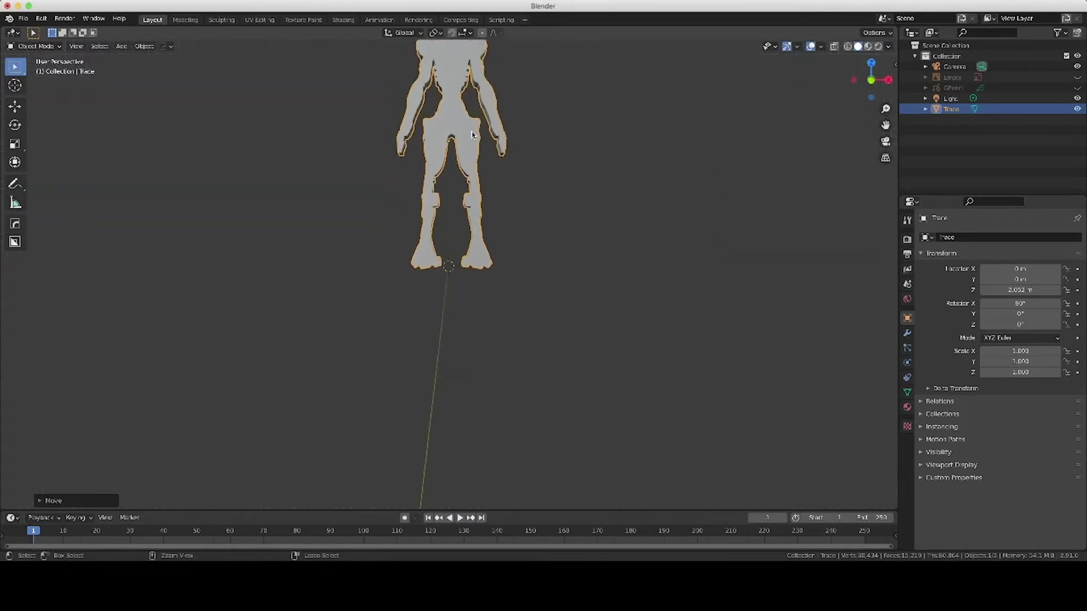
{"action": "scroll", "coordinate": [471, 135], "scroll_direction": "up", "scroll_amount": 5, "text": "shift"}
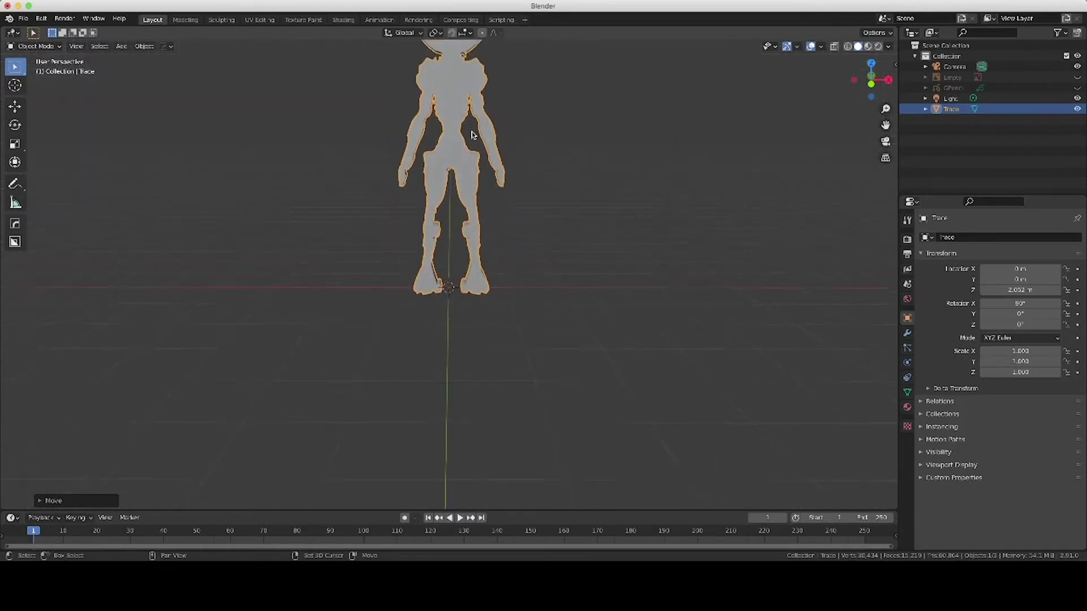
{"action": "right_click", "coordinate": [457, 144]}
{"action": "mouse_move", "coordinate": [458, 144]}
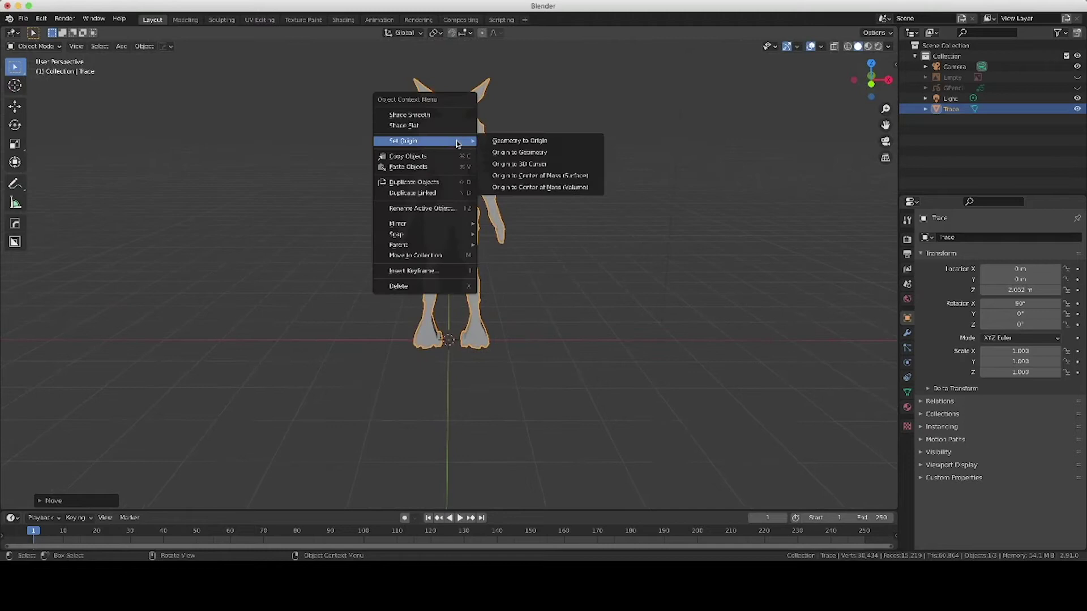
{"action": "left_click", "coordinate": [515, 153]}
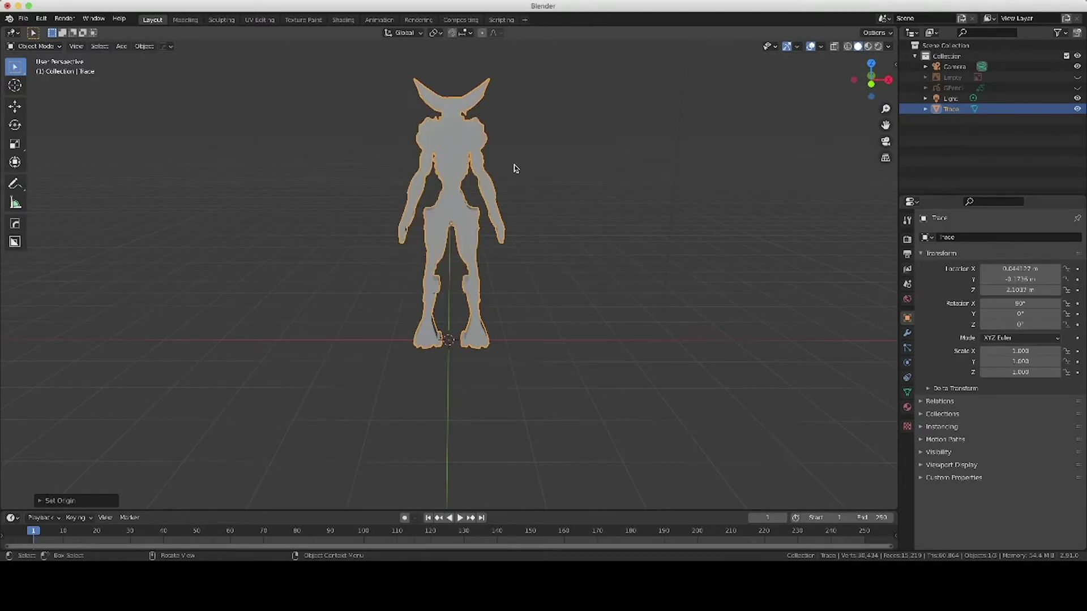
Add a Remesh modifier to the Trace mesh.
{"action": "scroll", "coordinate": [513, 167], "scroll_direction": "left", "scroll_amount": 5}
{"action": "scroll", "coordinate": [514, 169], "scroll_direction": "left", "scroll_amount": 10}
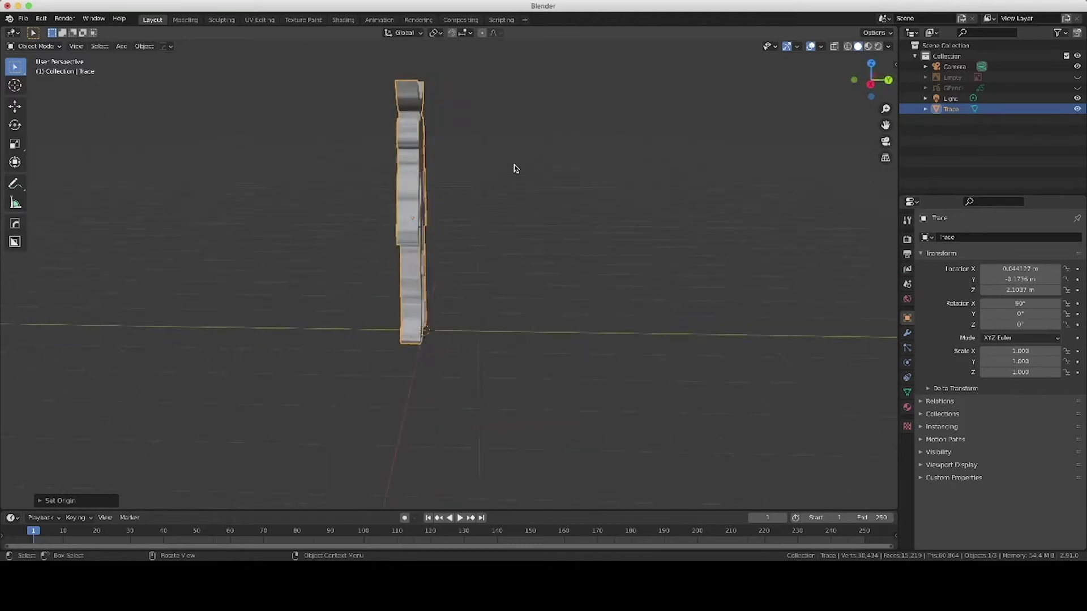
{"action": "scroll", "coordinate": [514, 168], "scroll_direction": "left", "scroll_amount": 10}
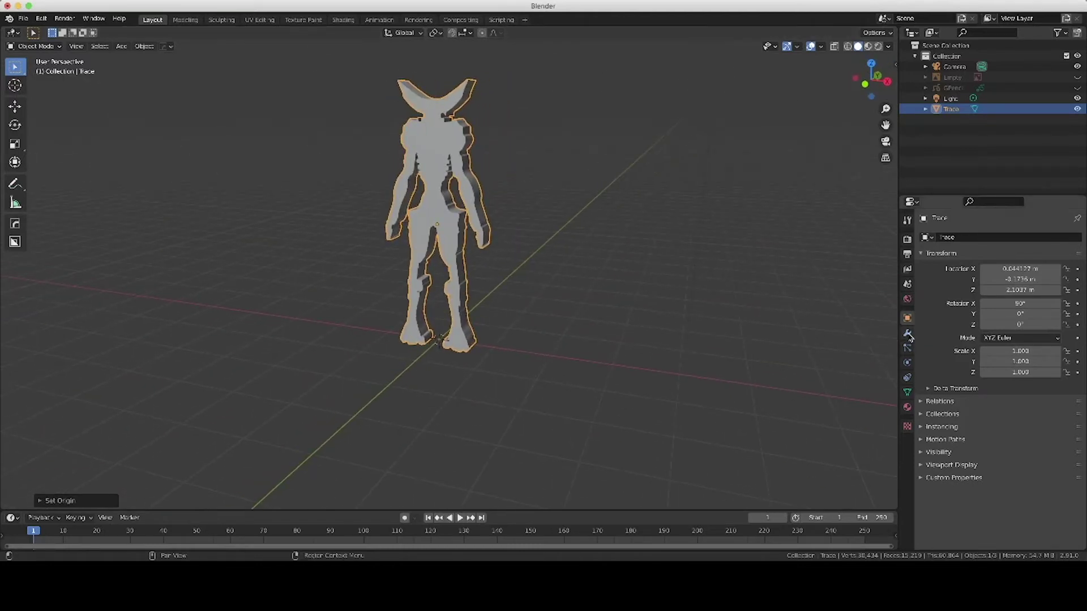
{"action": "left_click", "coordinate": [907, 334]}
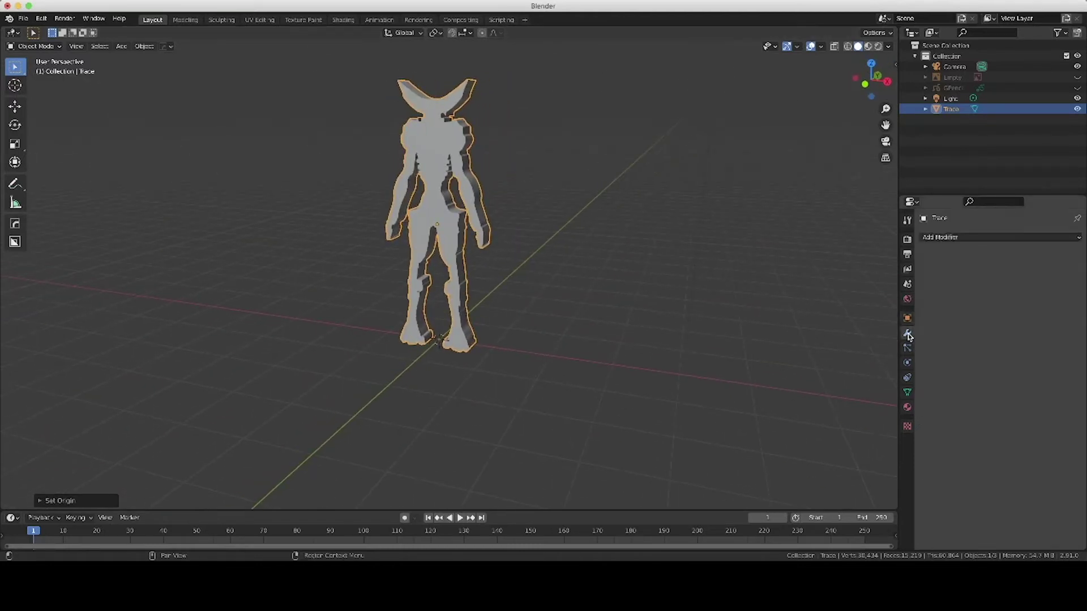
{"action": "left_click", "coordinate": [963, 238]}
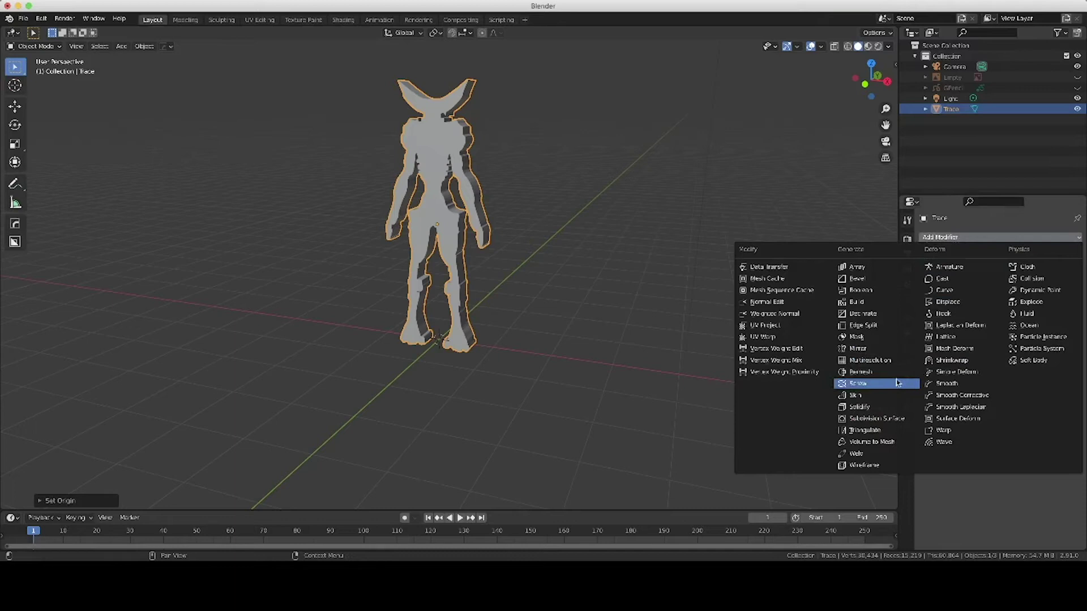
{"action": "left_click", "coordinate": [879, 373]}
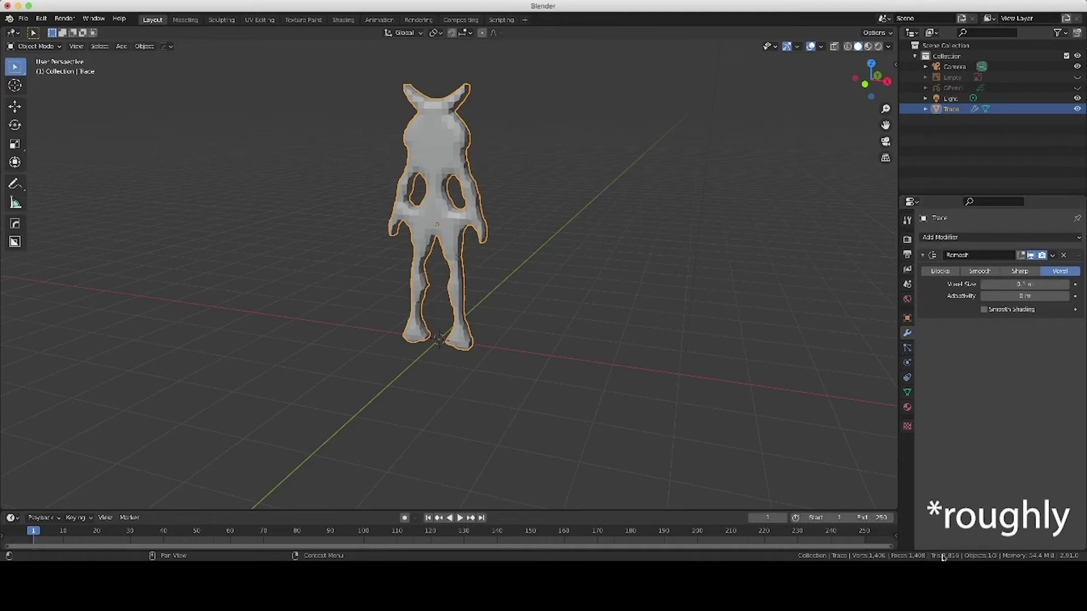
Reduce the Remesh modifier's voxel size step by step to 0.03 m.
{"action": "left_click", "coordinate": [985, 284]}
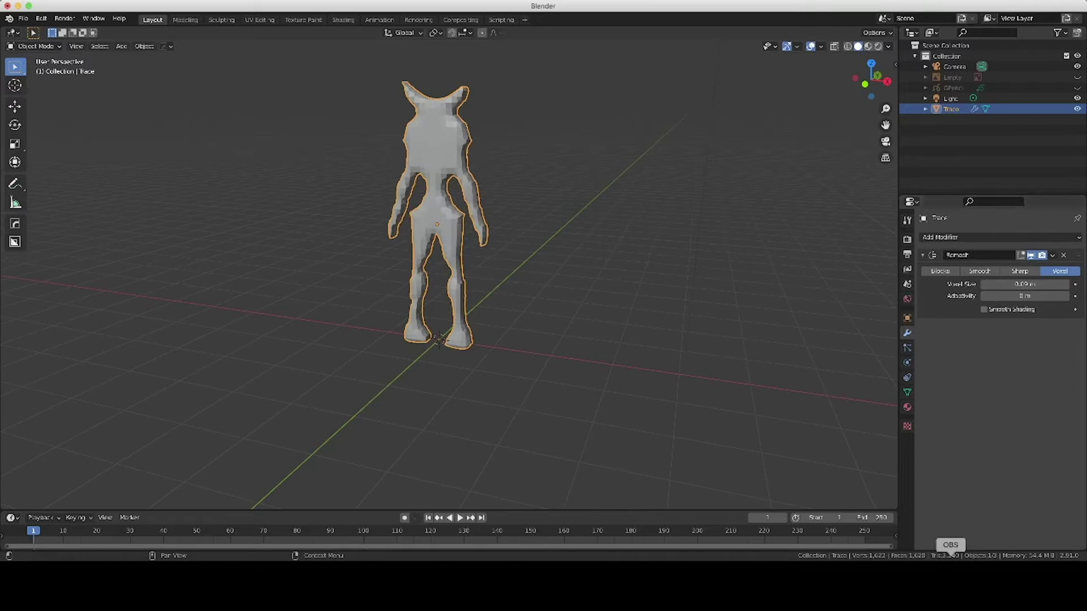
{"action": "left_click", "coordinate": [983, 287]}
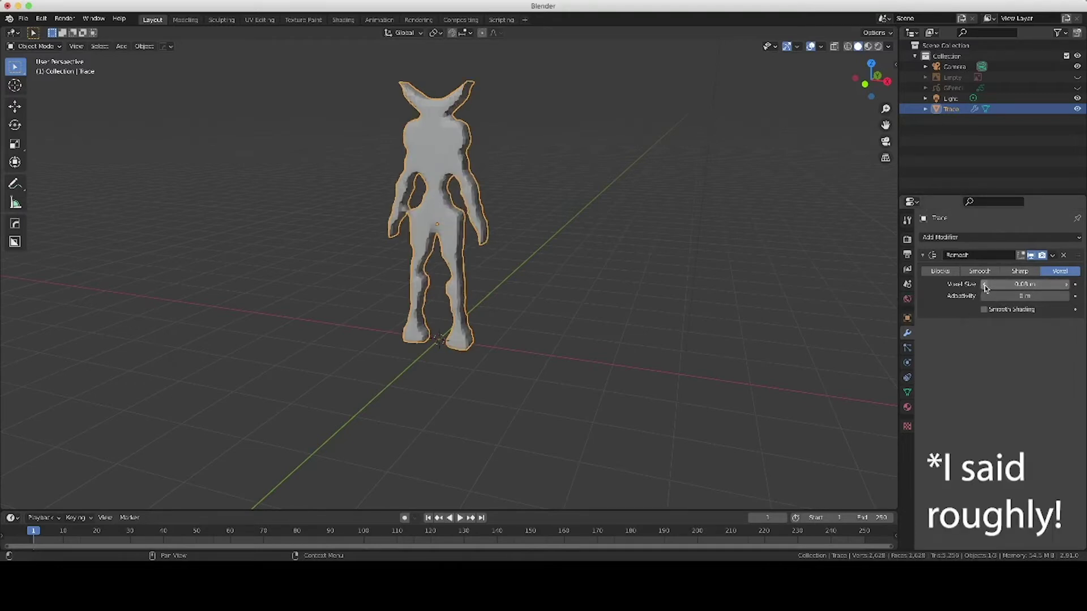
{"action": "left_click", "coordinate": [984, 288]}
{"action": "left_click", "coordinate": [984, 284]}
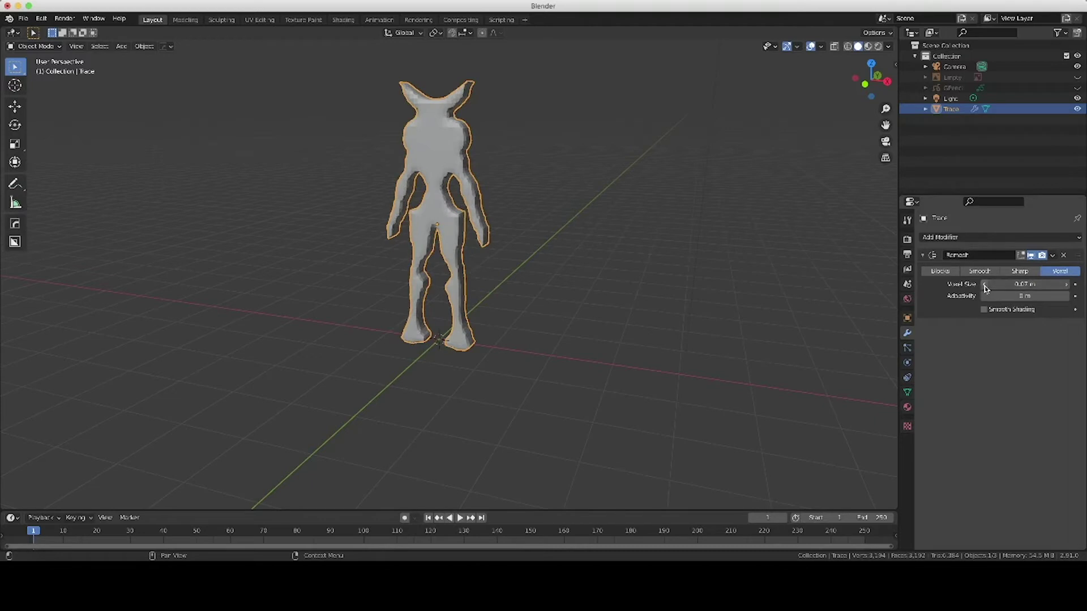
{"action": "left_click", "coordinate": [985, 285]}
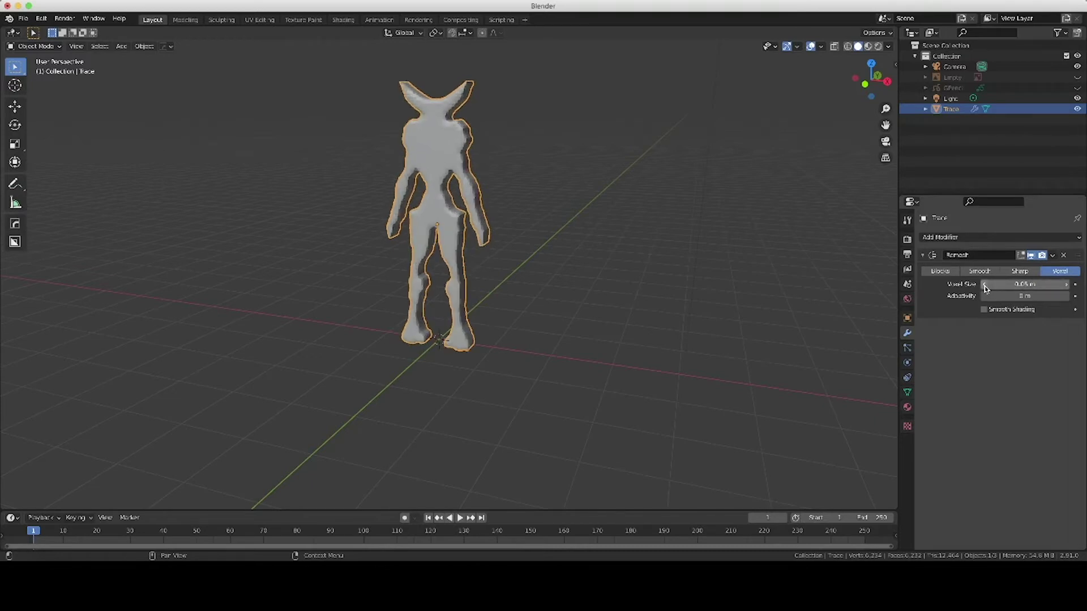
{"action": "left_click", "coordinate": [985, 285]}
{"action": "left_click", "coordinate": [984, 285]}
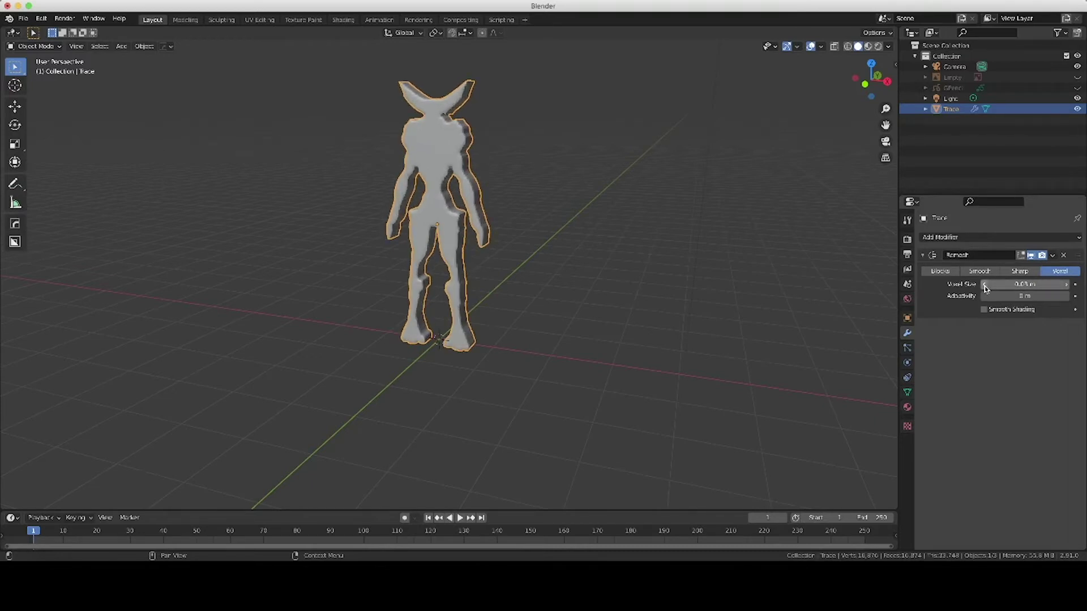
Check the remeshed silhouette from several angles and apply the Remesh modifier to the Trace mesh.
{"action": "scroll", "coordinate": [546, 264], "scroll_direction": "left", "scroll_amount": 10}
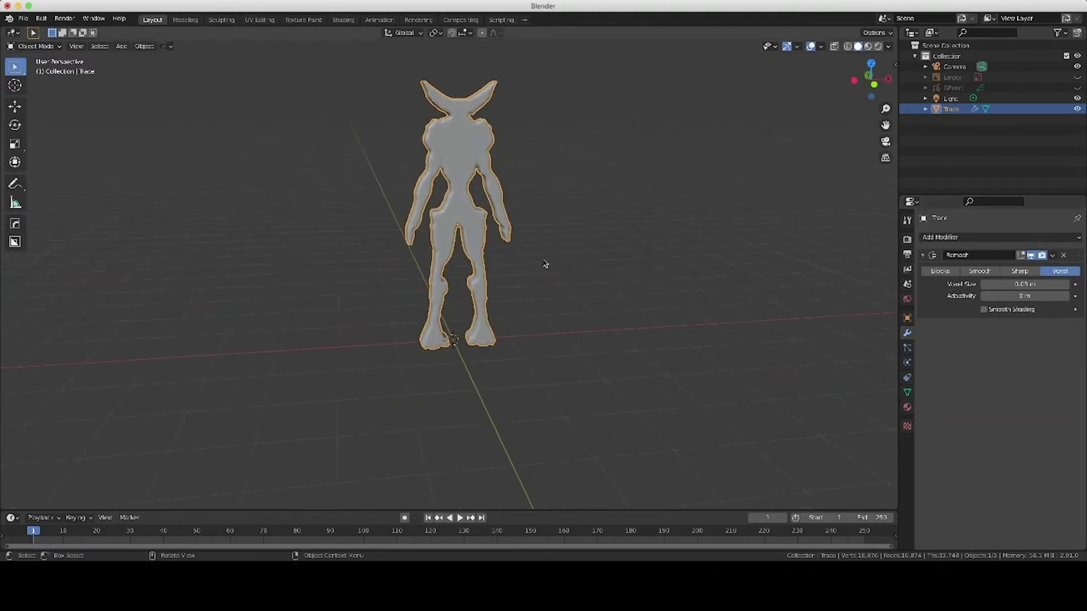
{"action": "scroll", "coordinate": [544, 264], "scroll_direction": "right", "scroll_amount": 8}
{"action": "middle_click_drag", "start_coordinate": [545, 264], "coordinate": [545, 265]}
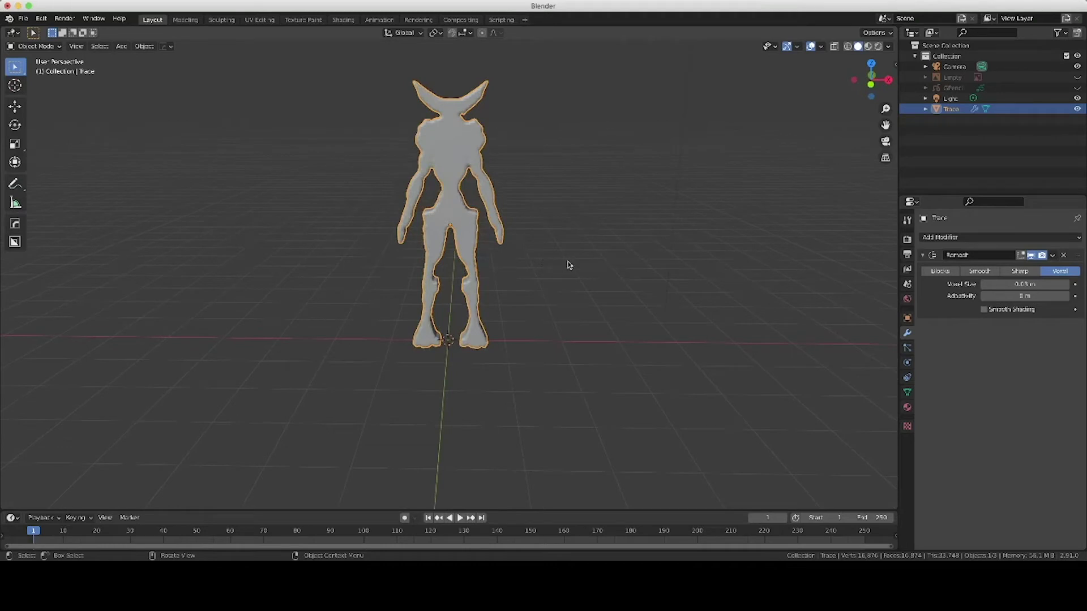
{"action": "left_click", "coordinate": [1052, 255]}
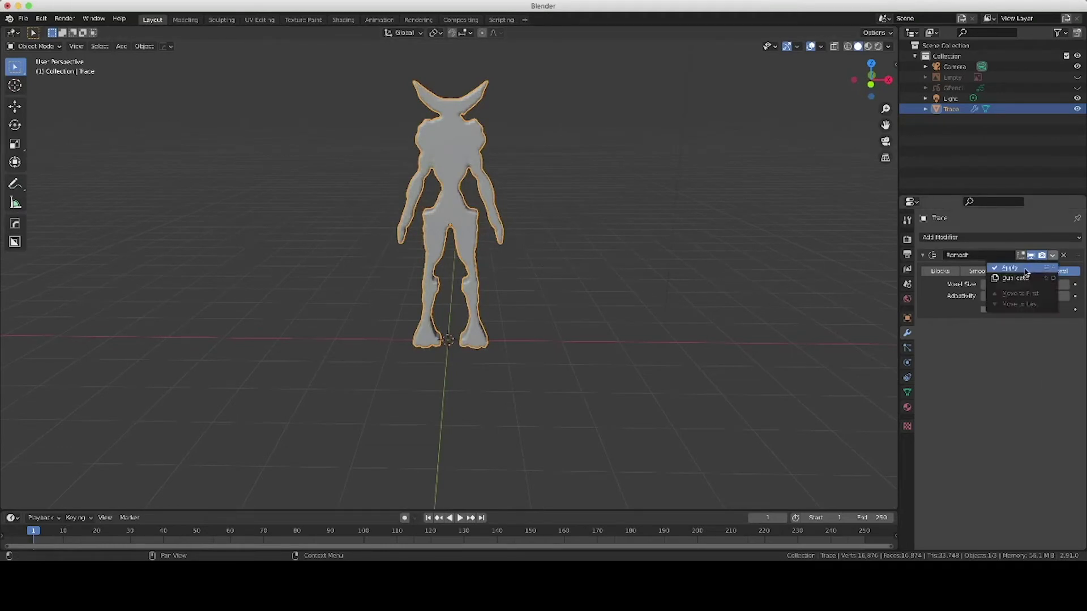
{"action": "left_click", "coordinate": [1026, 269]}
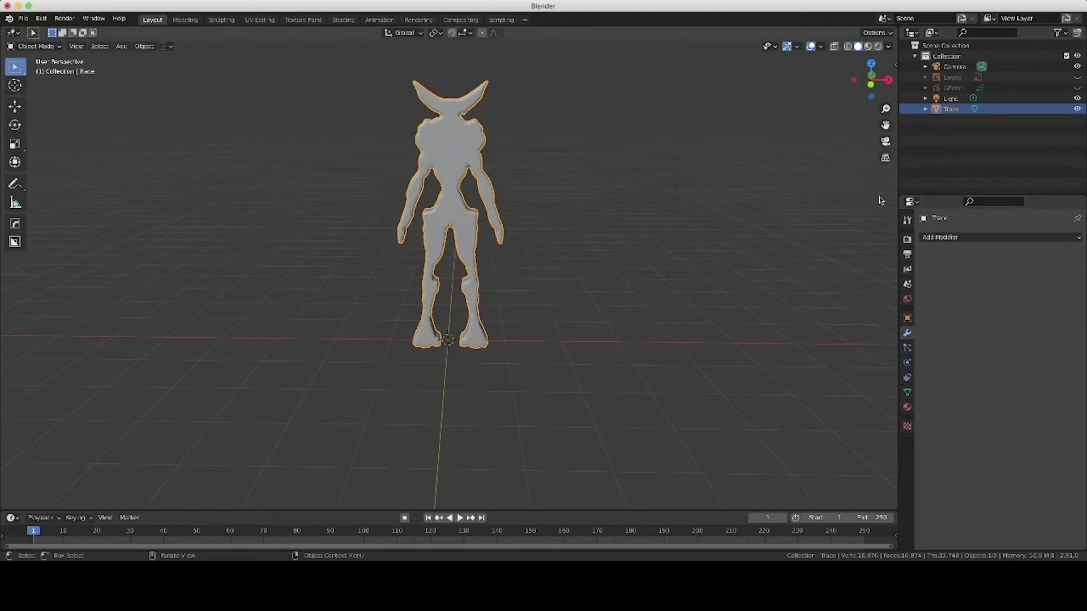
Examine the remeshed creature from the front, the side and oblique angles.
{"action": "middle_click_drag", "start_coordinate": [628, 165], "coordinate": [629, 167]}
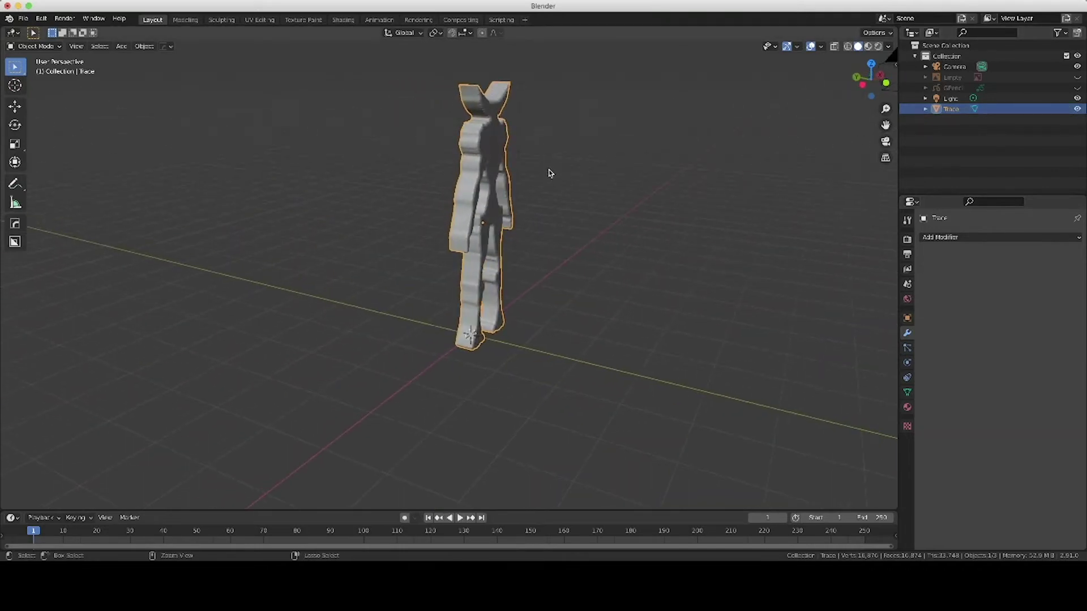
{"action": "scroll", "coordinate": [551, 174], "scroll_direction": "up", "scroll_amount": 3, "text": "ctrl"}
{"action": "middle_click_drag", "start_coordinate": [551, 173], "coordinate": [524, 188]}
{"action": "scroll", "coordinate": [524, 188], "scroll_direction": "down", "scroll_amount": 2, "text": "ctrl"}
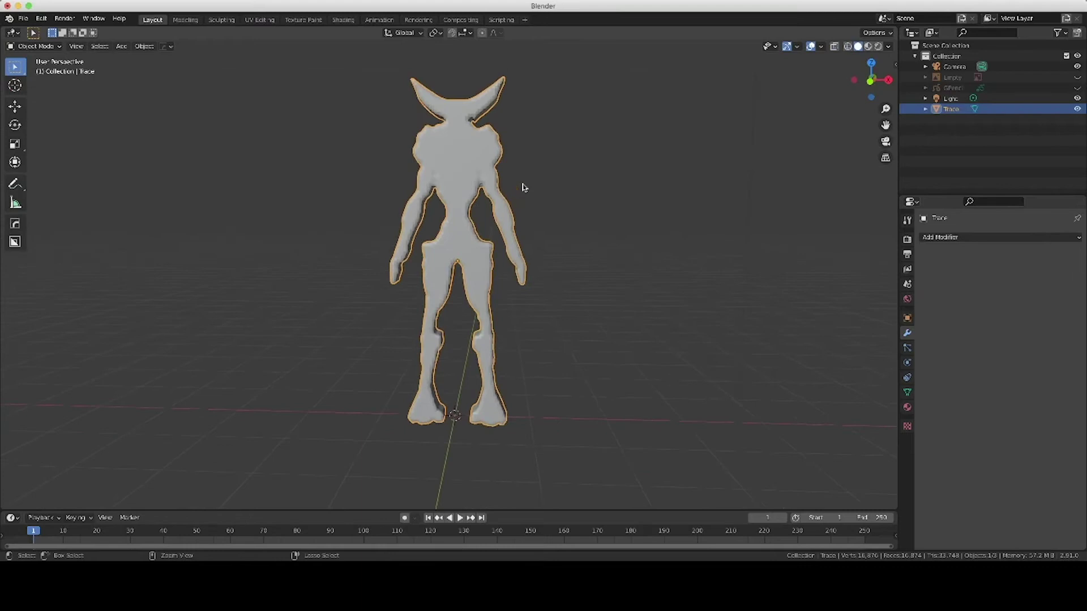
{"action": "scroll", "coordinate": [524, 188], "scroll_direction": "down", "scroll_amount": 1, "text": "ctrl"}
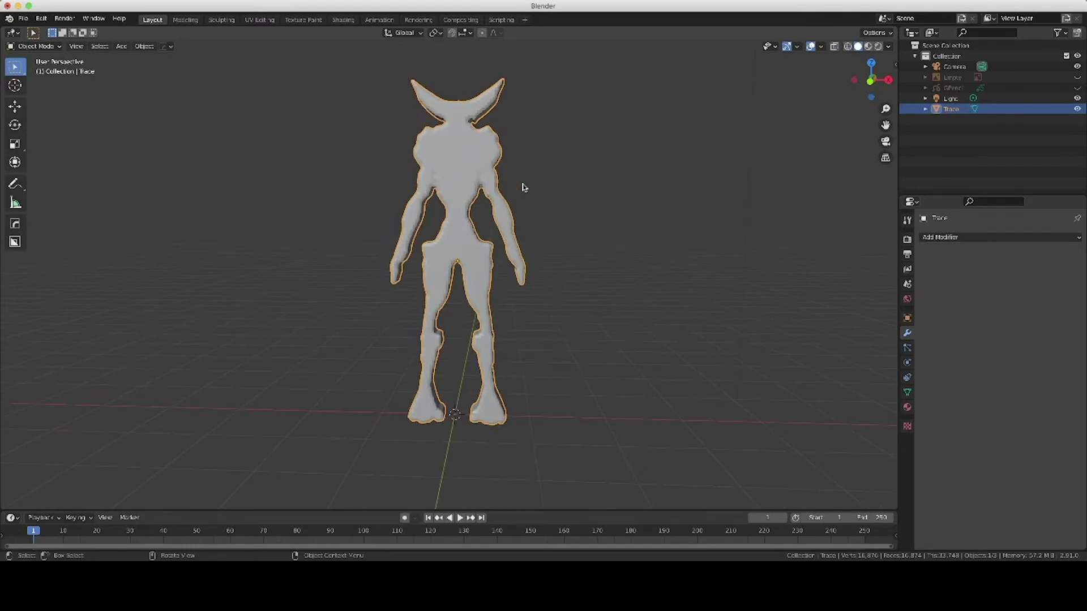
{"action": "scroll", "coordinate": [524, 188], "scroll_direction": "left", "scroll_amount": 10}
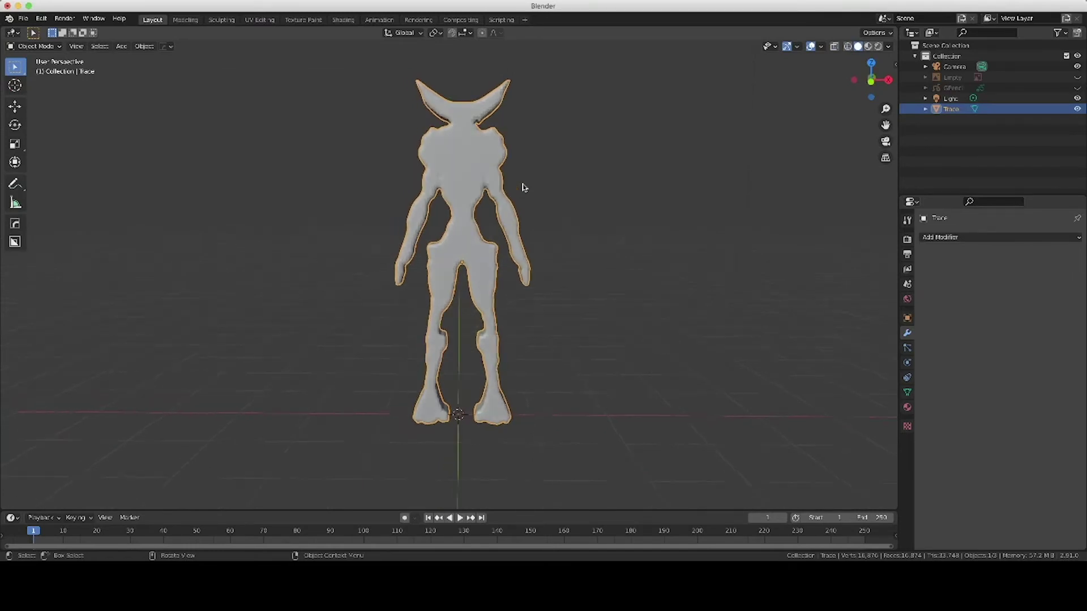
{"action": "scroll", "coordinate": [524, 188], "scroll_direction": "left", "scroll_amount": 6}
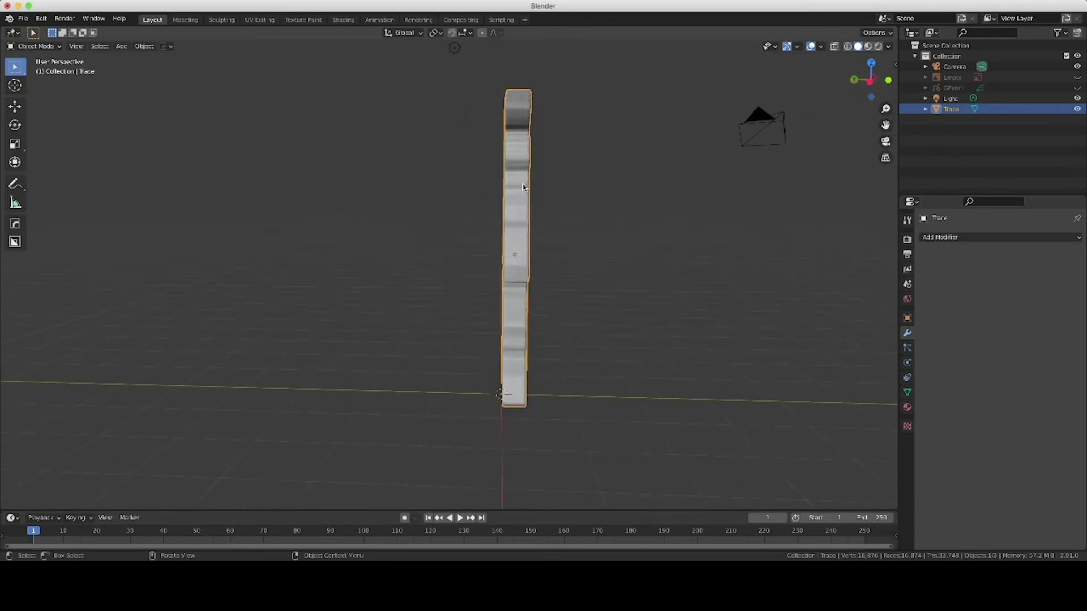
{"action": "scroll", "coordinate": [524, 187], "scroll_direction": "right", "scroll_amount": 6}
{"action": "scroll", "coordinate": [524, 187], "scroll_direction": "left", "scroll_amount": 8}
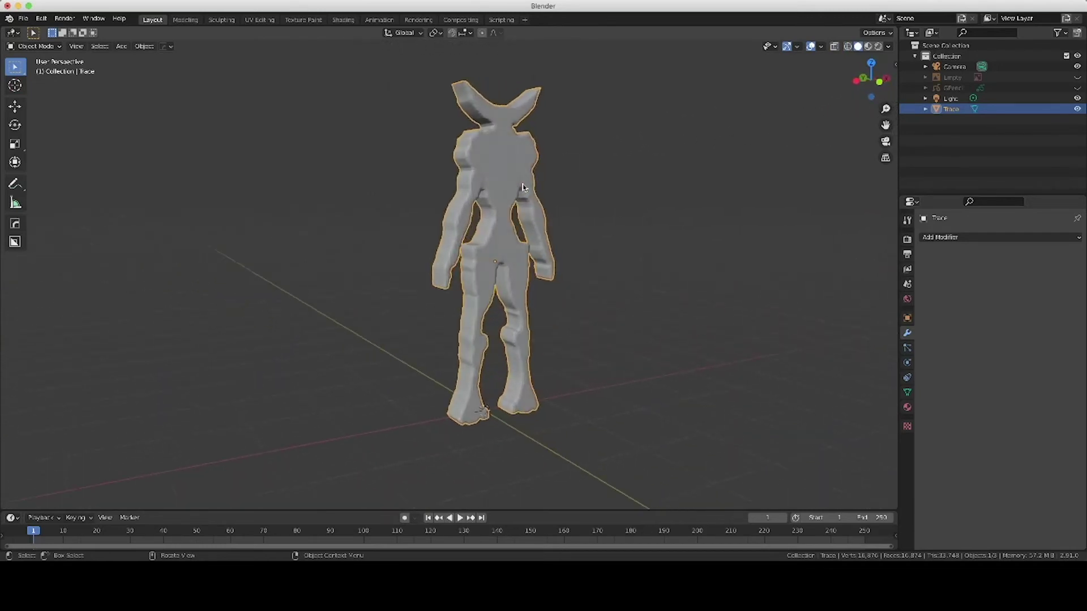
{"action": "scroll", "coordinate": [524, 187], "scroll_direction": "left", "scroll_amount": 5}
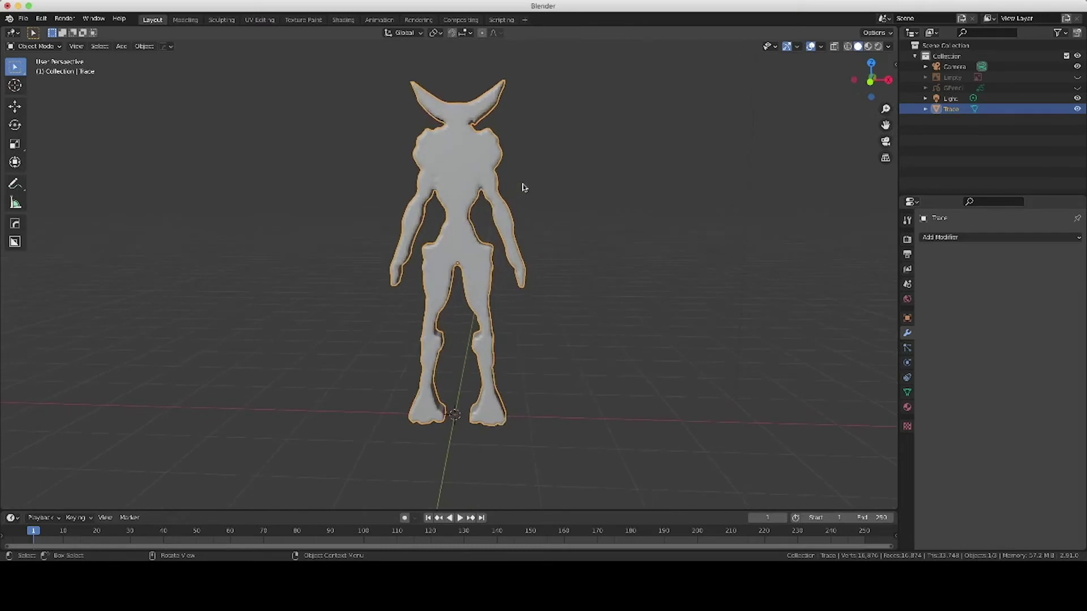
{"action": "scroll", "coordinate": [523, 189], "scroll_direction": "left", "scroll_amount": 3}
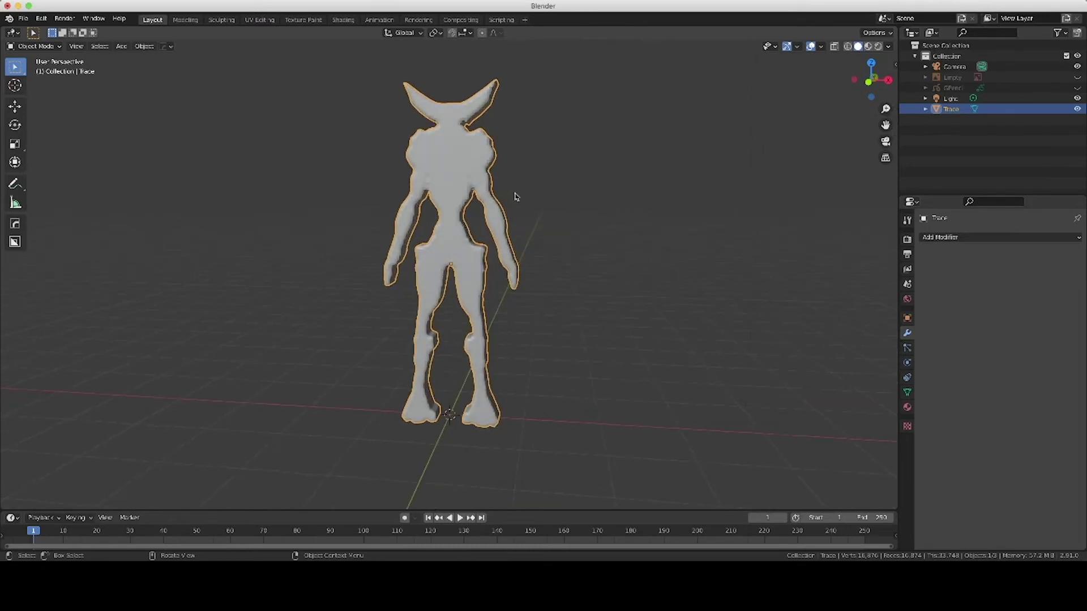
Inspect the creature's remeshed face grid up close in Edit Mode, and return to Object Mode.
{"action": "scroll", "coordinate": [515, 196], "scroll_direction": "up", "scroll_amount": 5, "text": "ctrl"}
{"action": "scroll", "coordinate": [515, 196], "scroll_direction": "right", "scroll_amount": 3}
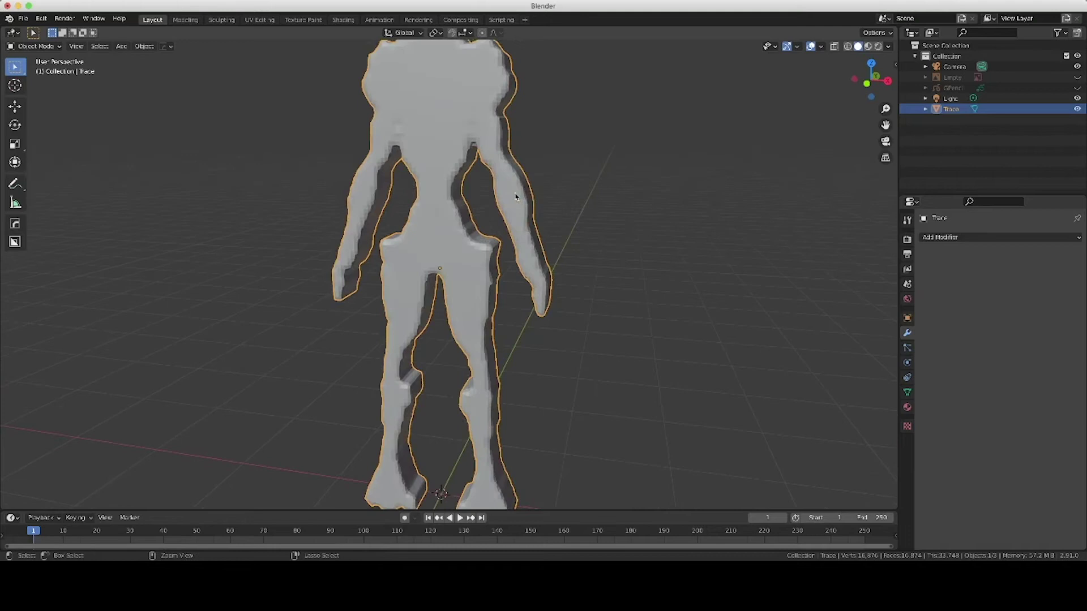
{"action": "scroll", "coordinate": [514, 196], "scroll_direction": "up", "scroll_amount": 3, "text": "shift"}
{"action": "key", "text": "Tab"}
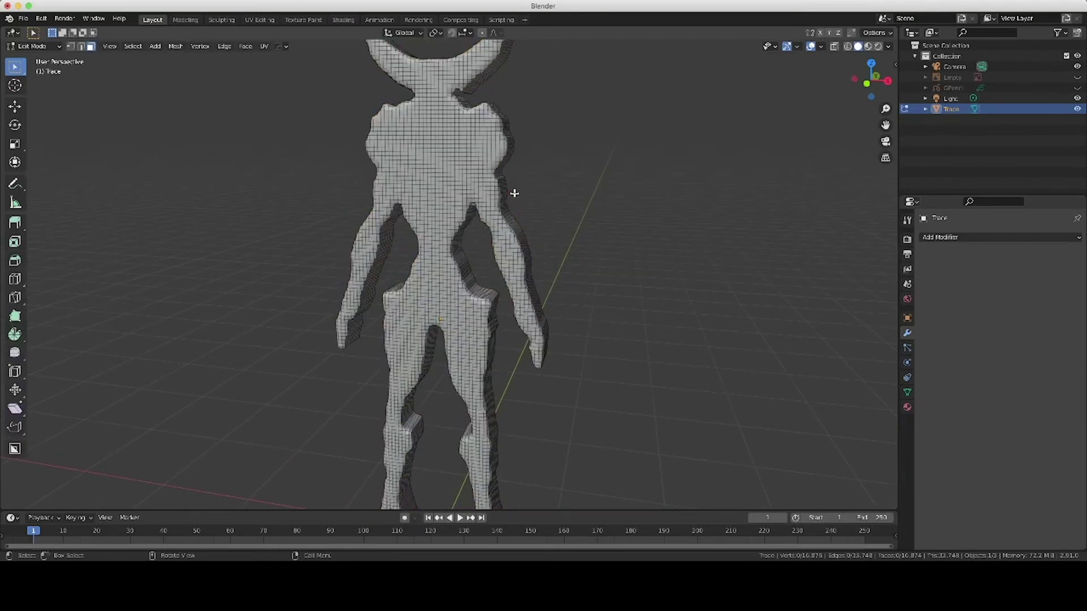
{"action": "scroll", "coordinate": [512, 194], "scroll_direction": "right", "scroll_amount": 5}
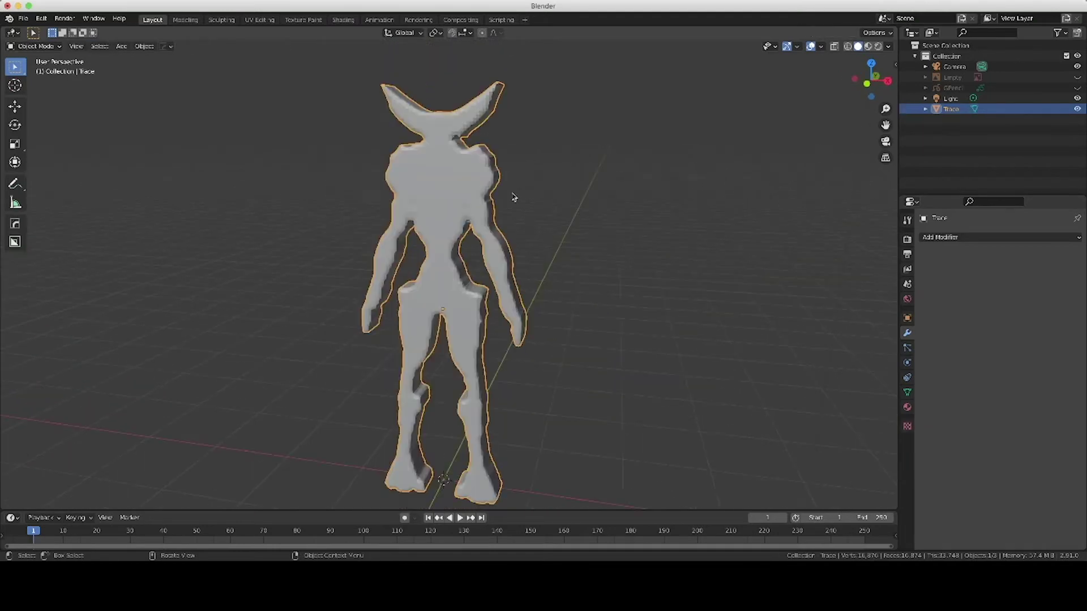
Show the Trace mesh see-through in Edit Mode and box-select a band of faces across one arm, checking it from several angles.
{"action": "key", "text": "Tab"}
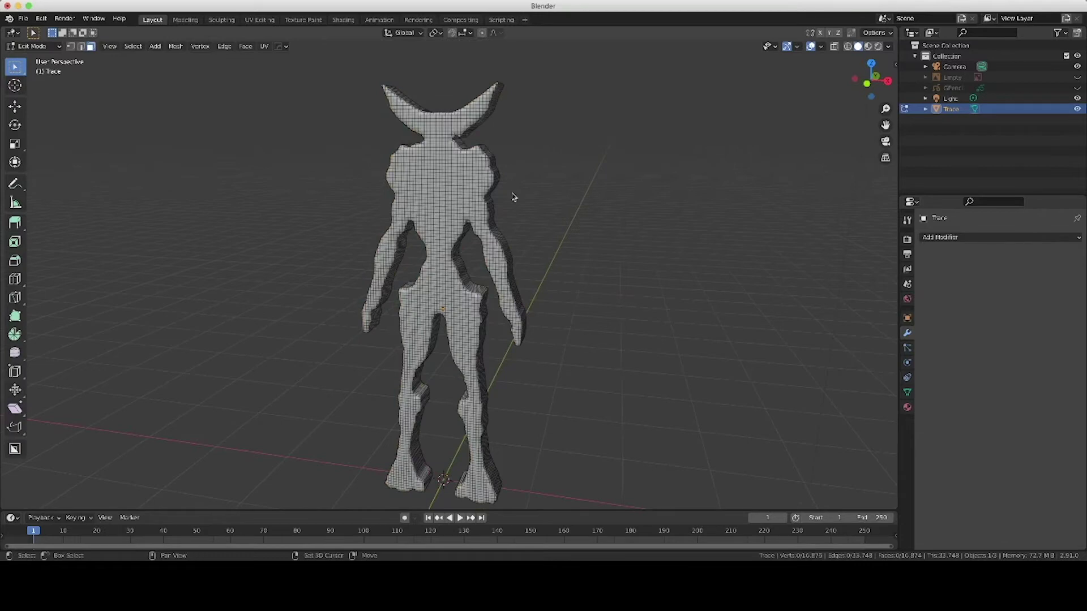
{"action": "key", "text": "alt+z"}
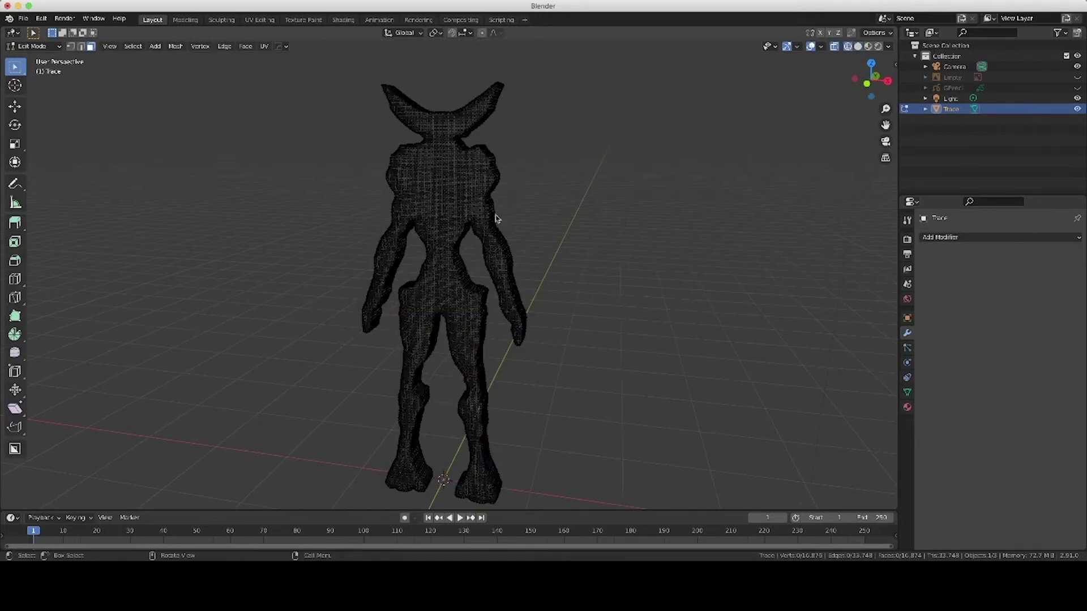
{"action": "scroll", "coordinate": [498, 226], "scroll_direction": "right", "scroll_amount": 5}
{"action": "scroll", "coordinate": [499, 227], "scroll_direction": "left", "scroll_amount": 5}
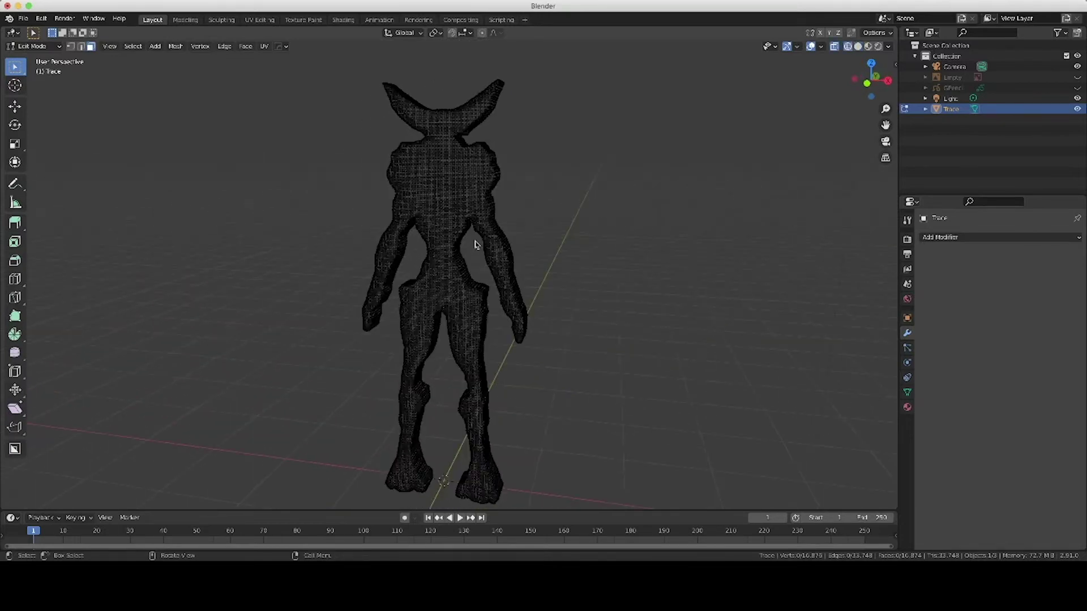
{"action": "left_click_drag", "start_coordinate": [475, 242], "coordinate": [529, 259]}
{"action": "scroll", "coordinate": [529, 260], "scroll_direction": "left", "scroll_amount": 10}
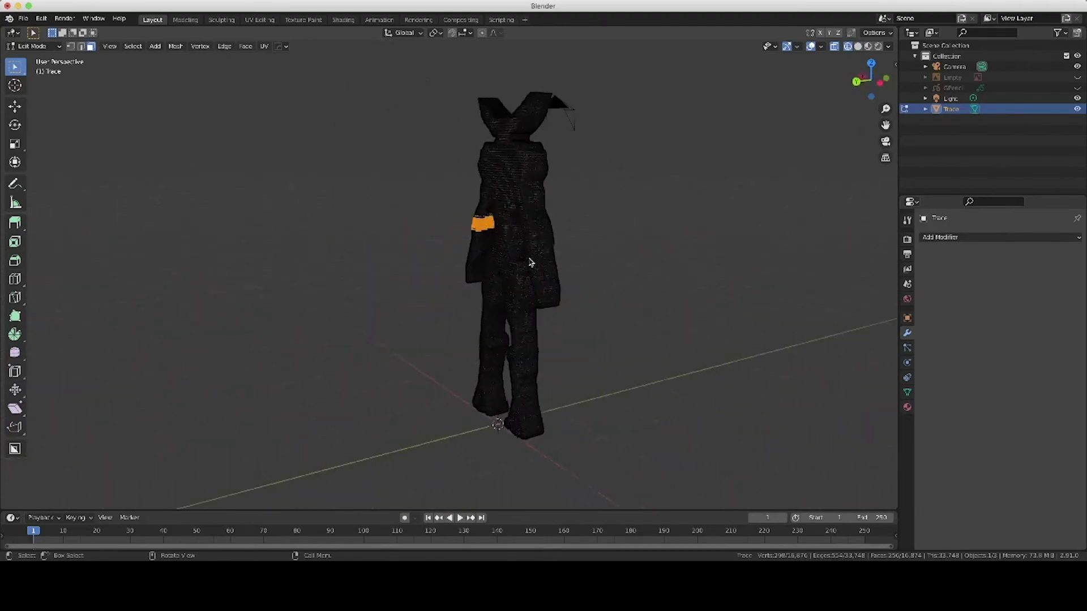
{"action": "scroll", "coordinate": [530, 262], "scroll_direction": "left", "scroll_amount": 8}
{"action": "scroll", "coordinate": [531, 262], "scroll_direction": "up", "scroll_amount": 4, "text": "ctrl"}
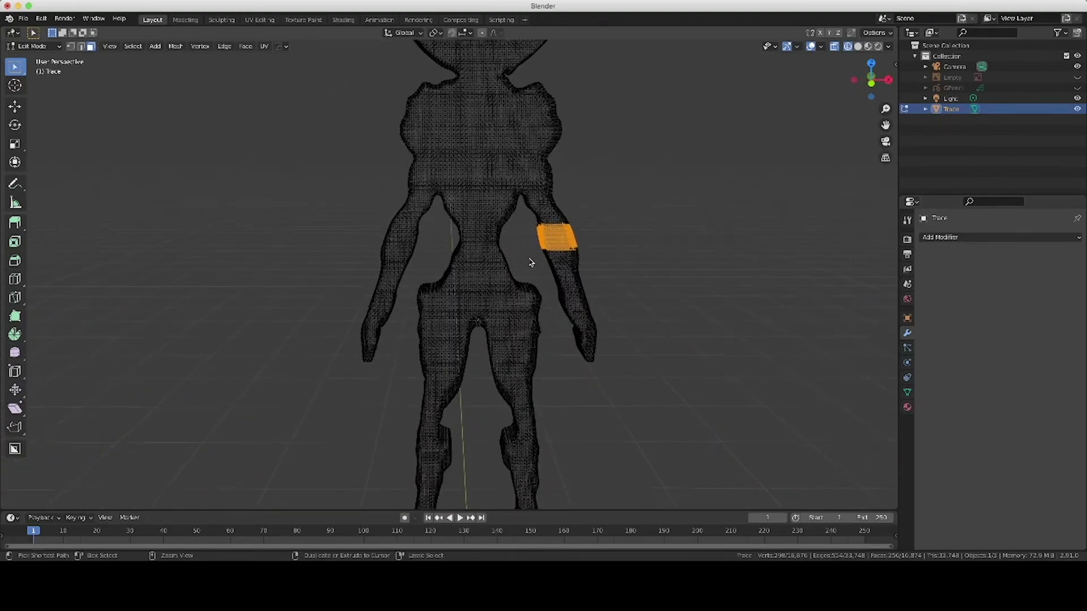
{"action": "scroll", "coordinate": [531, 262], "scroll_direction": "up", "scroll_amount": 3, "text": "ctrl"}
{"action": "scroll", "coordinate": [531, 262], "scroll_direction": "down", "scroll_amount": 3, "text": "ctrl"}
{"action": "scroll", "coordinate": [531, 262], "scroll_direction": "right", "scroll_amount": 3}
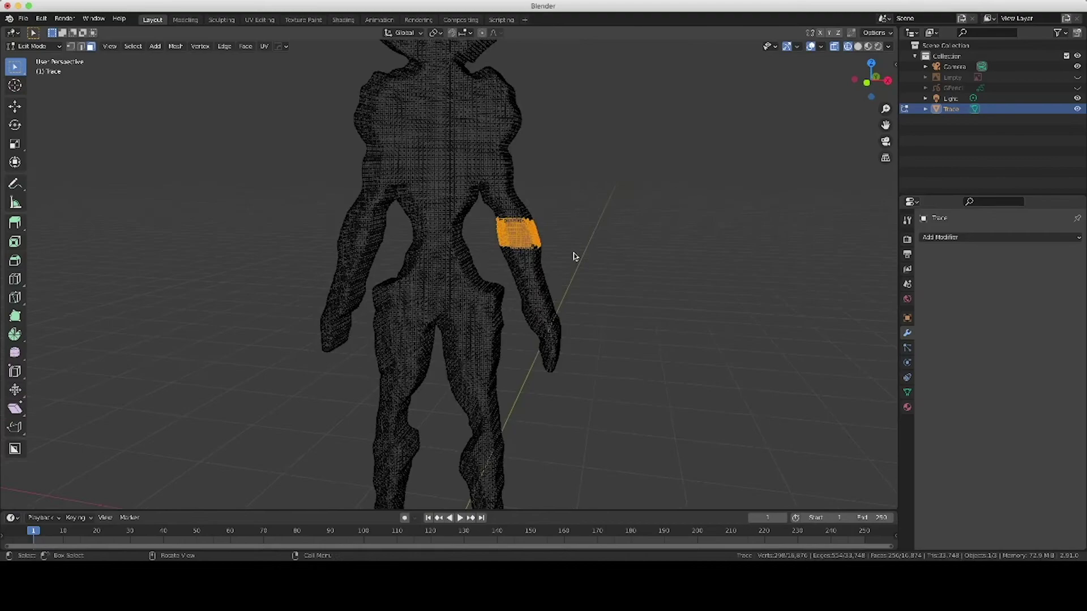
Clear the selection and lasso-select the arm section between the shoulder and forearm through the mesh's full depth.
{"action": "key", "text": "alt+a"}
{"action": "scroll", "coordinate": [585, 252], "scroll_direction": "left", "scroll_amount": 4}
{"action": "scroll", "coordinate": [427, 225], "scroll_direction": "left", "scroll_amount": 6}
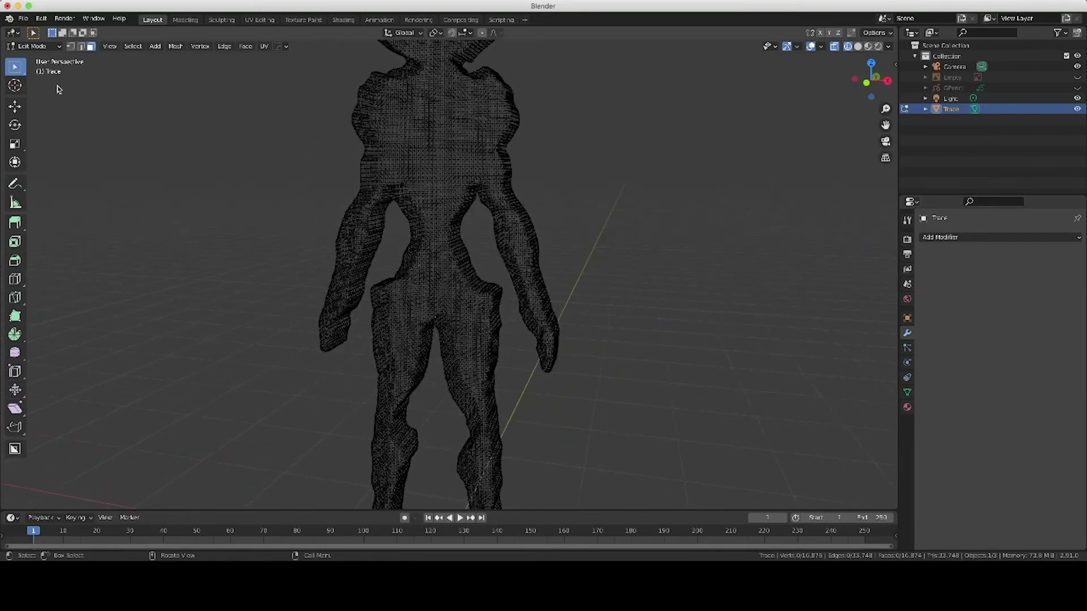
{"action": "key", "text": "w"}
{"action": "key", "text": "w"}
{"action": "mouse_move", "coordinate": [484, 225]}
{"action": "left_mouse_down"}
{"action": "mouse_move", "coordinate": [477, 202]}
{"action": "mouse_move", "coordinate": [538, 220]}
{"action": "mouse_move", "coordinate": [534, 272]}
{"action": "mouse_move", "coordinate": [489, 249]}
{"action": "left_mouse_up"}
Scale the selected arm section down slightly, shift it a little, and return to Object Mode with nothing selected.
{"action": "key", "text": "s"}
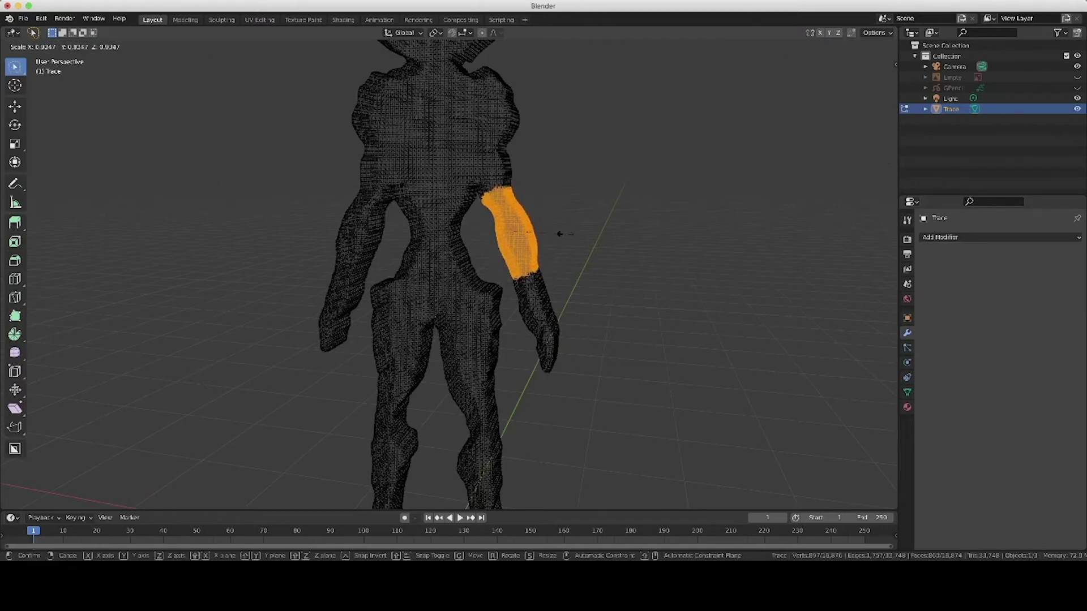
{"action": "left_click", "coordinate": [559, 234]}
{"action": "key", "text": "g"}
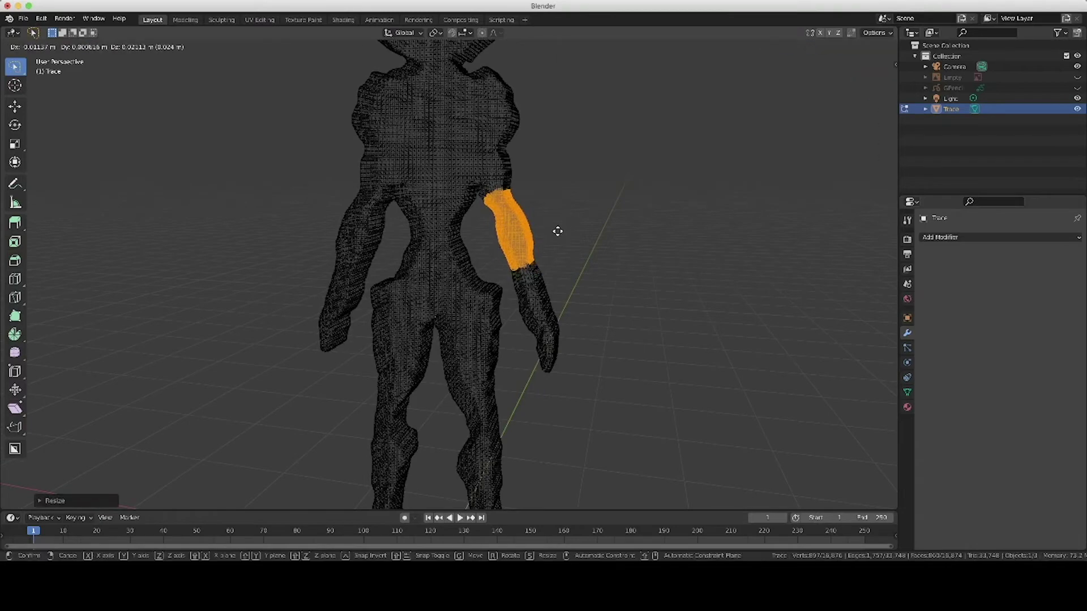
{"action": "left_click", "coordinate": [558, 231]}
{"action": "key", "text": "Tab"}
{"action": "left_click", "coordinate": [563, 235]}
{"action": "scroll", "coordinate": [563, 235], "scroll_direction": "right", "scroll_amount": 8}
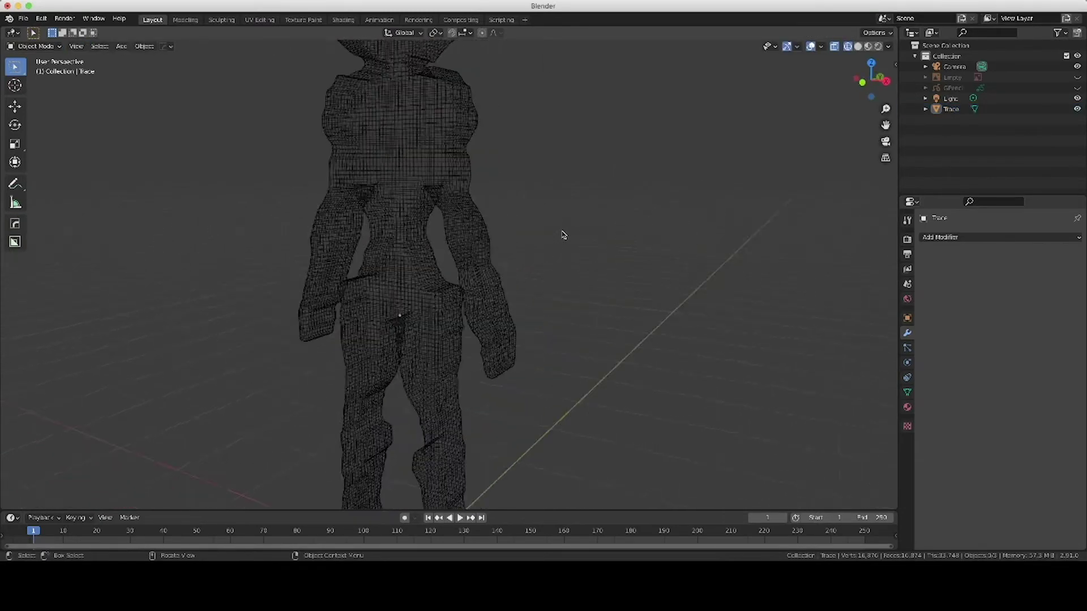
In solid display, scale the selected arm section along the global Y axis to about 0.72 and nudge it slightly in Edit Mode.
{"action": "key", "text": "shift+z"}
{"action": "scroll", "coordinate": [563, 235], "scroll_direction": "right", "scroll_amount": 5}
{"action": "scroll", "coordinate": [563, 234], "scroll_direction": "left", "scroll_amount": 2}
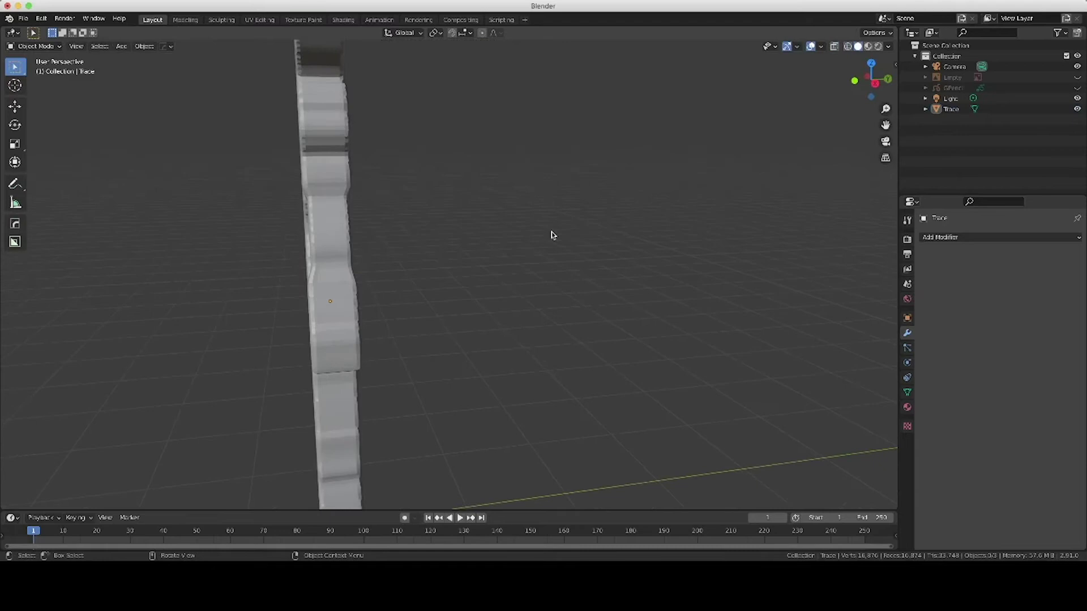
{"action": "left_click", "coordinate": [328, 225]}
{"action": "key", "text": "Tab"}
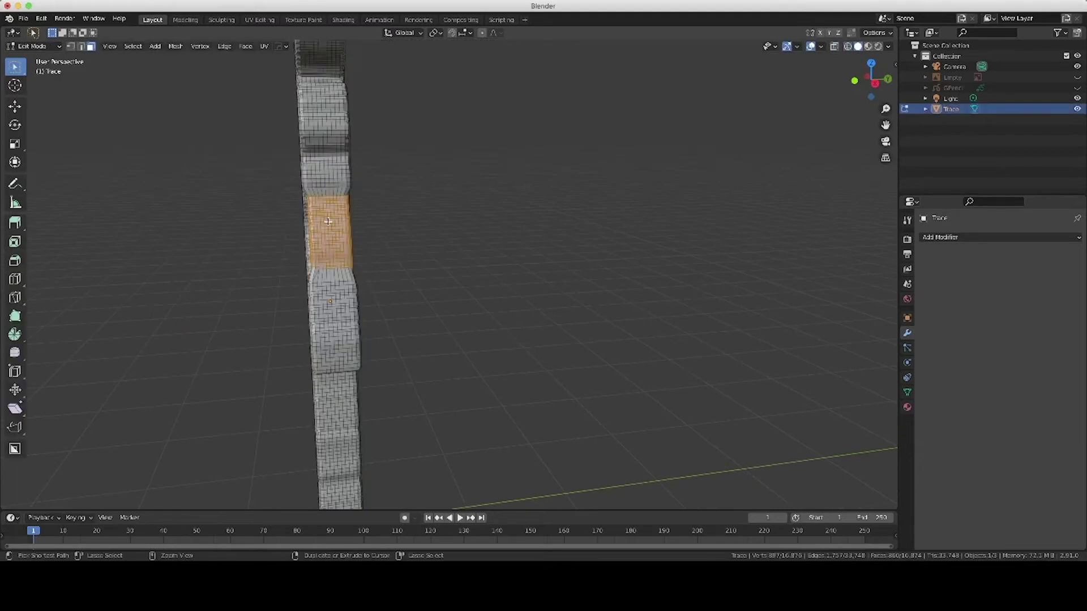
{"action": "key", "text": "s"}
{"action": "key", "text": "x"}
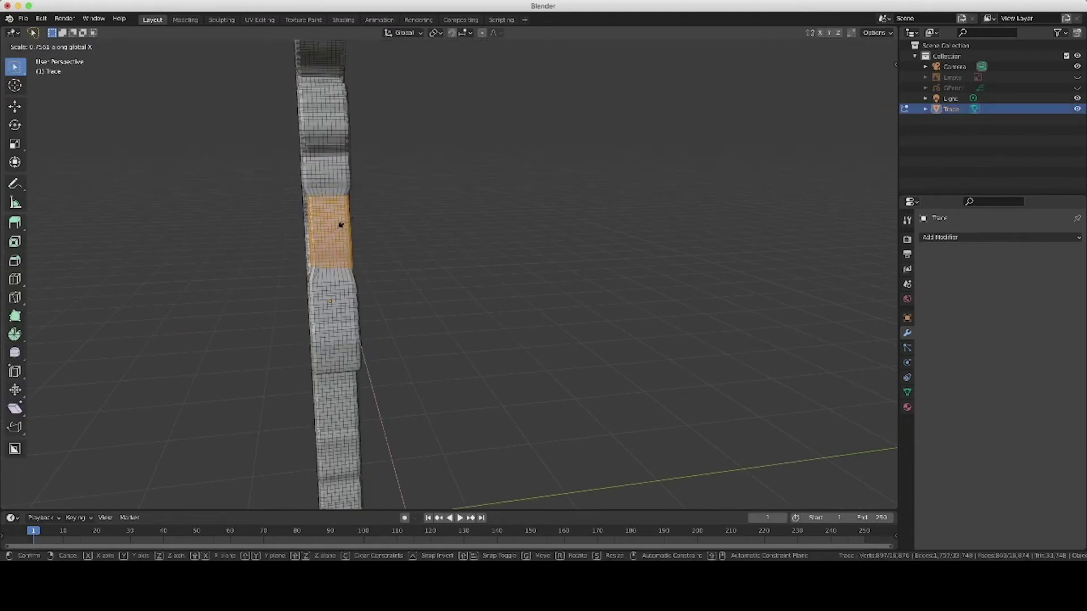
{"action": "key", "text": "y"}
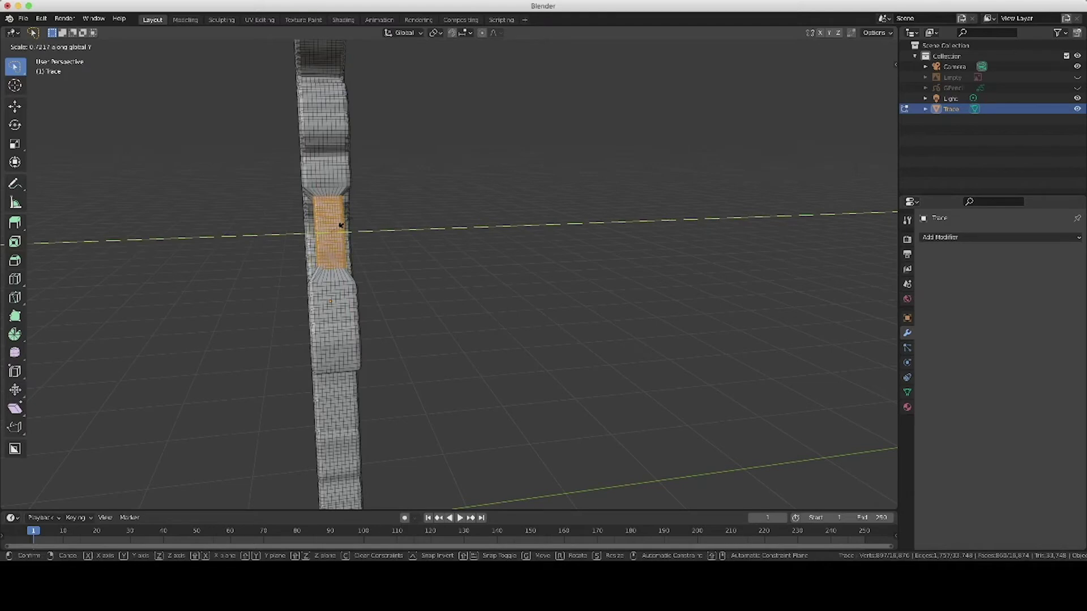
{"action": "left_click", "coordinate": [341, 225]}
{"action": "key", "text": "g"}
{"action": "left_click", "coordinate": [345, 225]}
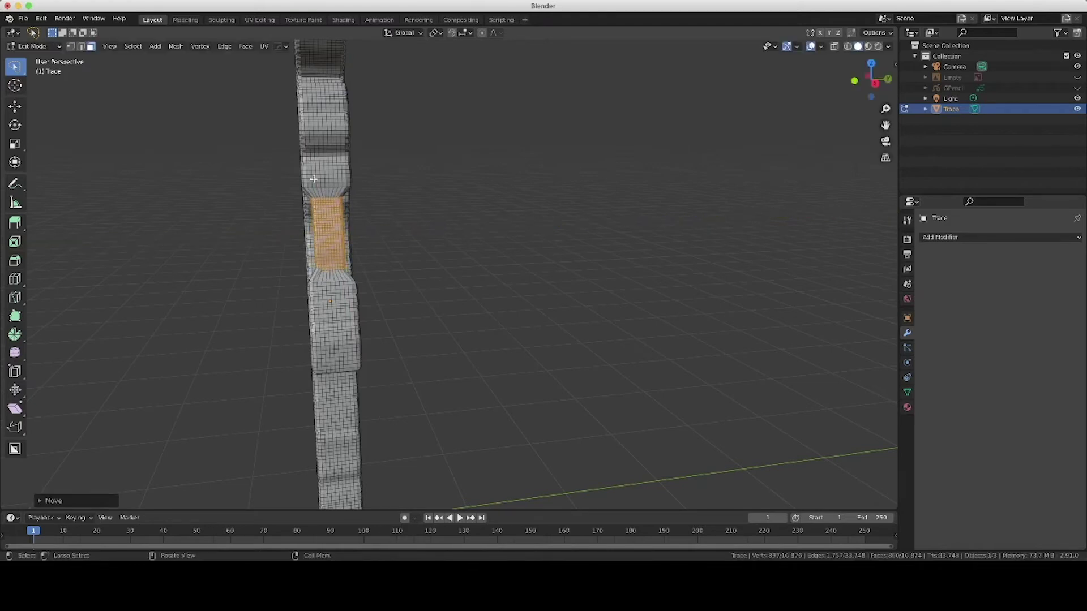
Lasso-select the faces just above the thinned arm section, move them slightly, and return to Object Mode with nothing selected.
{"action": "left_click_drag", "start_coordinate": [304, 173], "coordinate": [334, 201]}
{"action": "key", "text": "g"}
{"action": "left_click", "coordinate": [339, 199]}
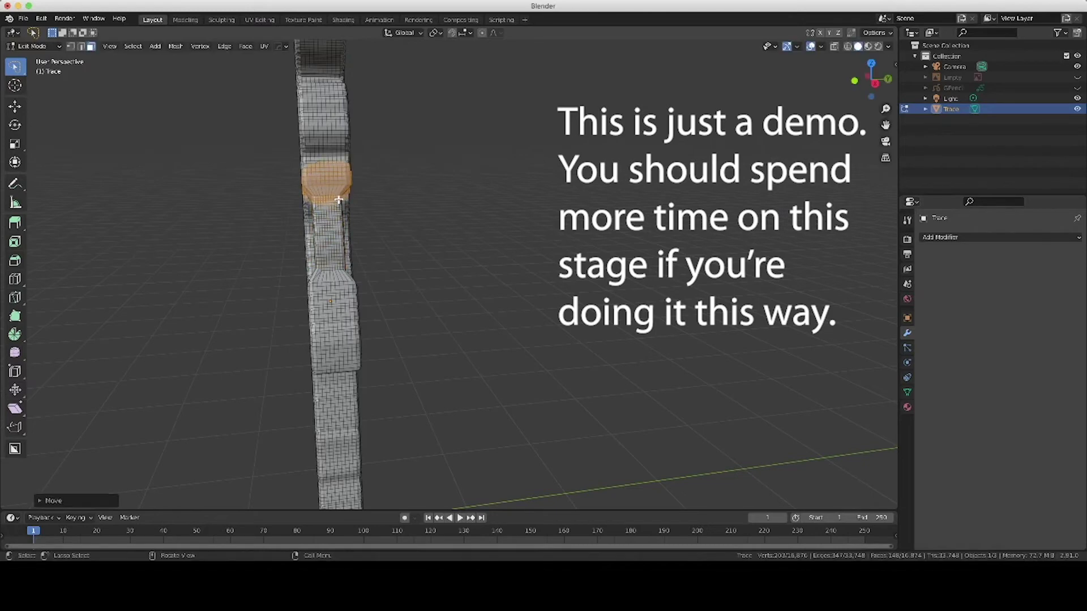
{"action": "middle_click_drag", "start_coordinate": [339, 199], "coordinate": [502, 214]}
{"action": "key", "text": "Tab"}
{"action": "left_click", "coordinate": [527, 212]}
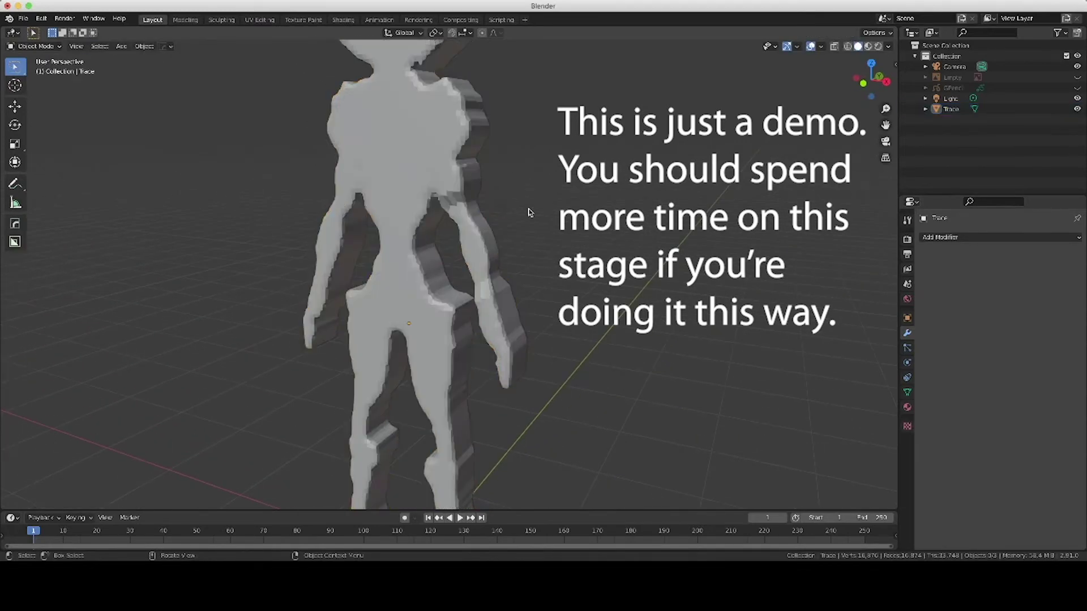
Select the Trace creature mesh and switch it to Sculpt Mode.
{"action": "scroll", "coordinate": [510, 253], "scroll_direction": "down", "scroll_amount": 3}
{"action": "scroll", "coordinate": [510, 253], "scroll_direction": "right", "scroll_amount": 5}
{"action": "scroll", "coordinate": [510, 254], "scroll_direction": "left", "scroll_amount": 8}
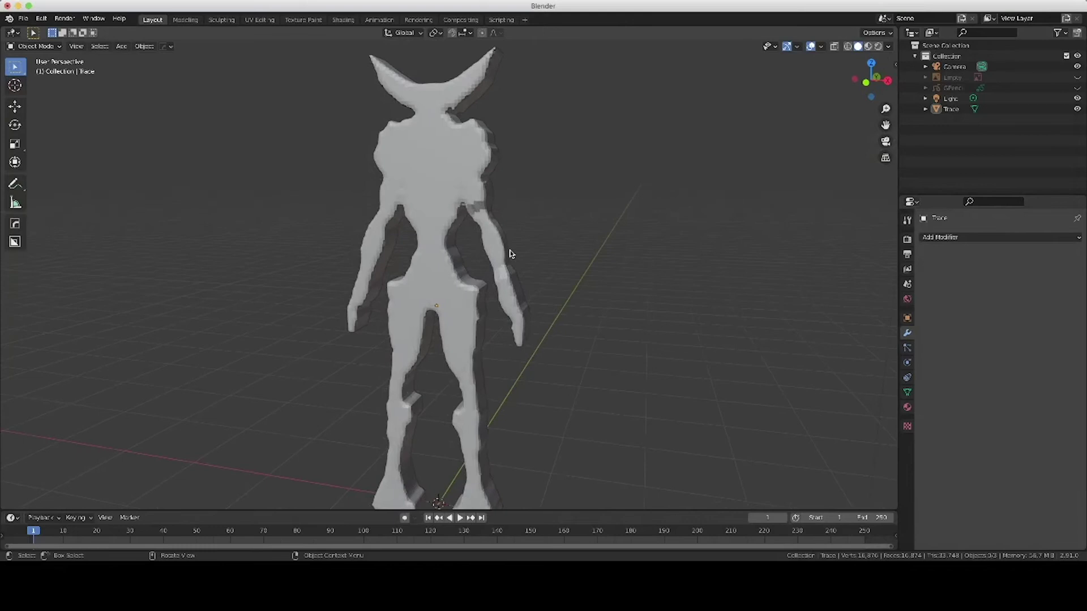
{"action": "scroll", "coordinate": [510, 254], "scroll_direction": "down", "scroll_amount": 2, "text": "ctrl"}
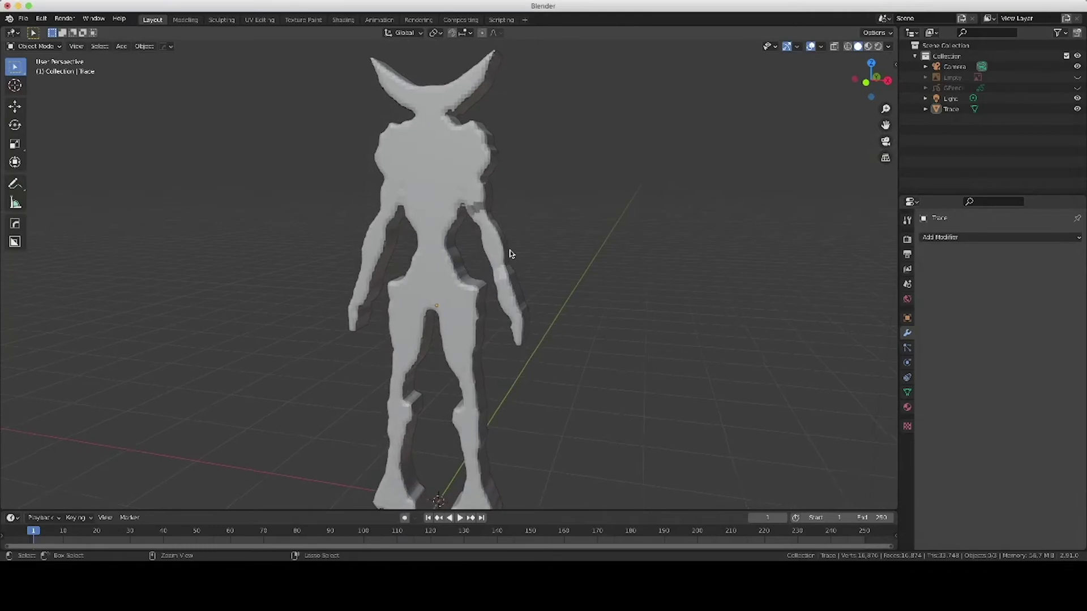
{"action": "left_click", "coordinate": [445, 219]}
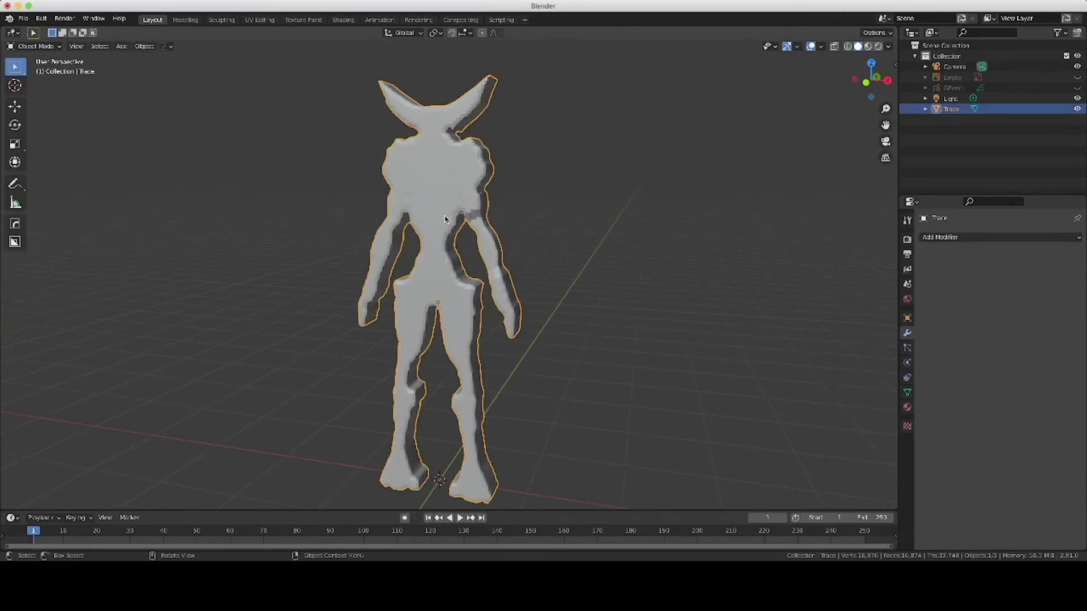
{"action": "key", "text": "ctrl+Tab"}
{"action": "key", "text": "Escape"}
{"action": "key", "text": "ctrl+Tab"}
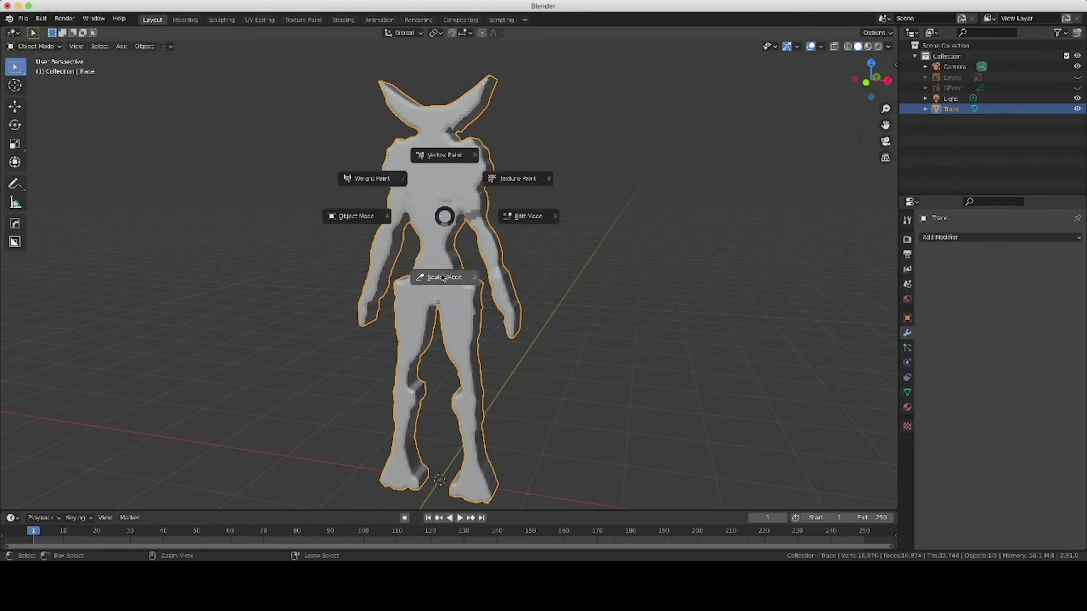
{"action": "left_click", "coordinate": [444, 277]}
Turn on X-axis mirror symmetry and build up raised forms on the creature's head and chest with the SculptDraw brush.
{"action": "middle_click_drag", "start_coordinate": [439, 278], "coordinate": [419, 270]}
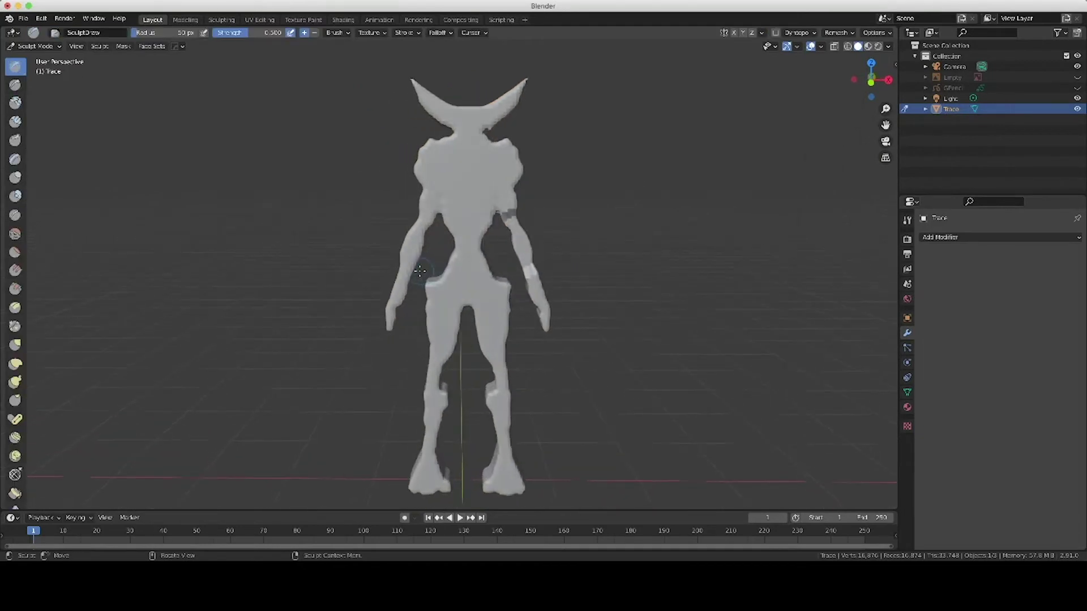
{"action": "scroll", "coordinate": [529, 177], "scroll_direction": "up", "scroll_amount": 2}
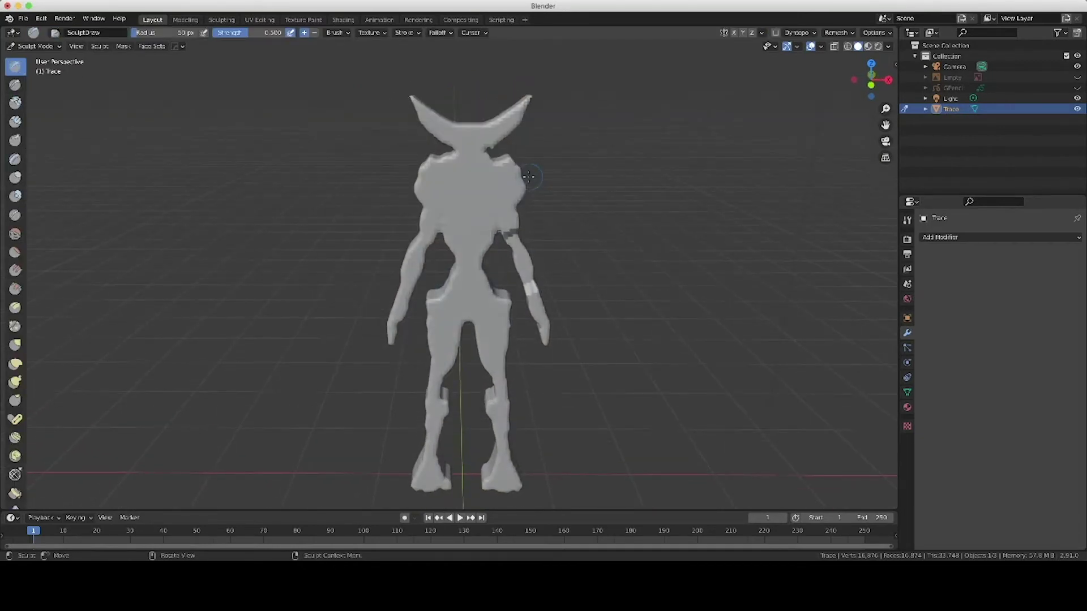
{"action": "scroll", "coordinate": [528, 176], "scroll_direction": "down", "scroll_amount": 3}
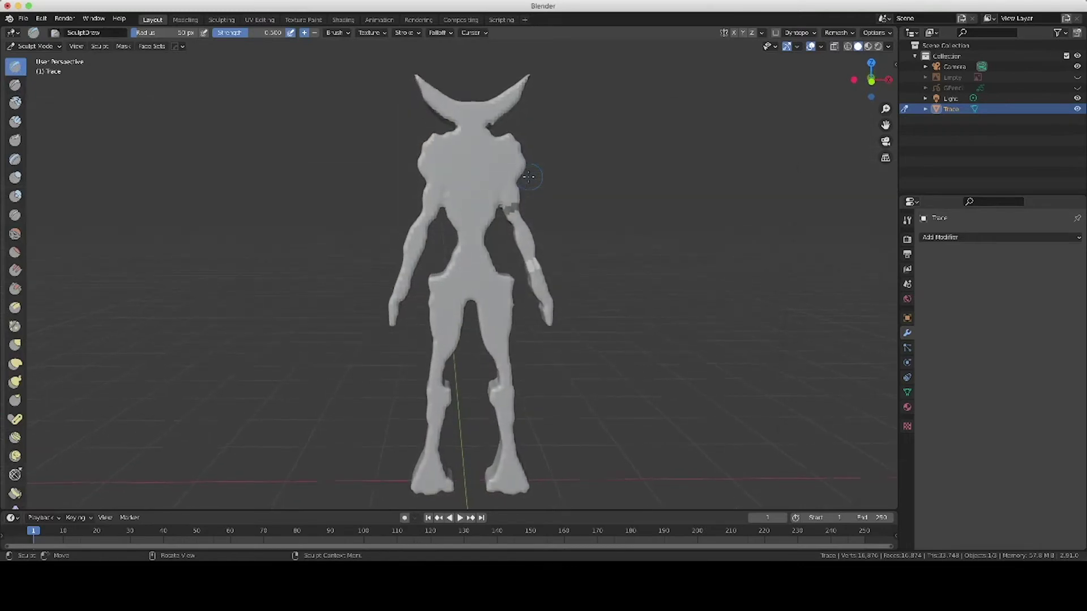
{"action": "scroll", "coordinate": [529, 177], "scroll_direction": "right", "scroll_amount": 5}
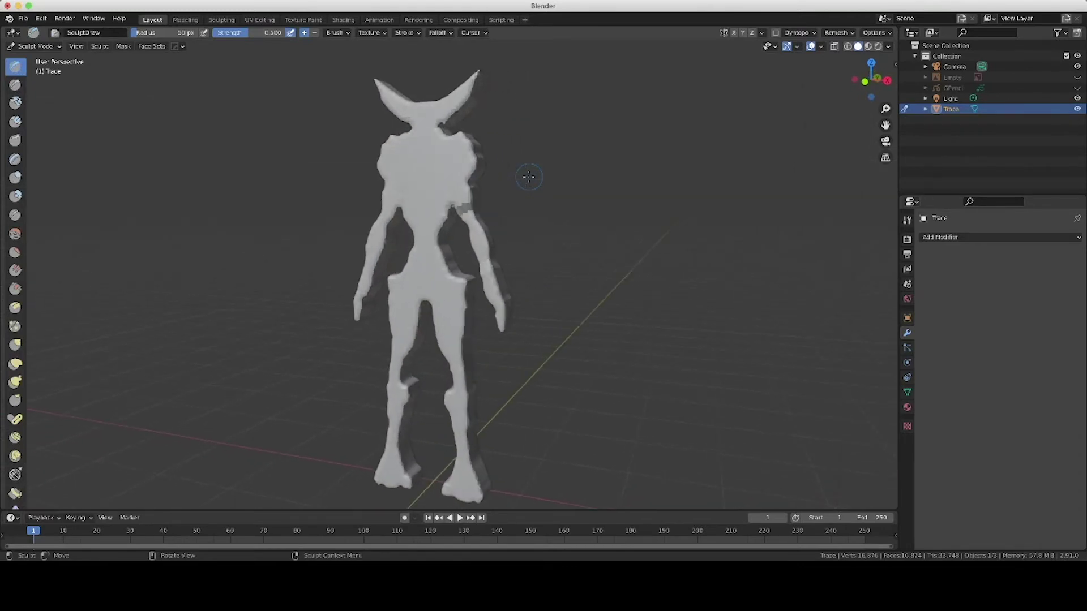
{"action": "scroll", "coordinate": [529, 176], "scroll_direction": "left", "scroll_amount": 4}
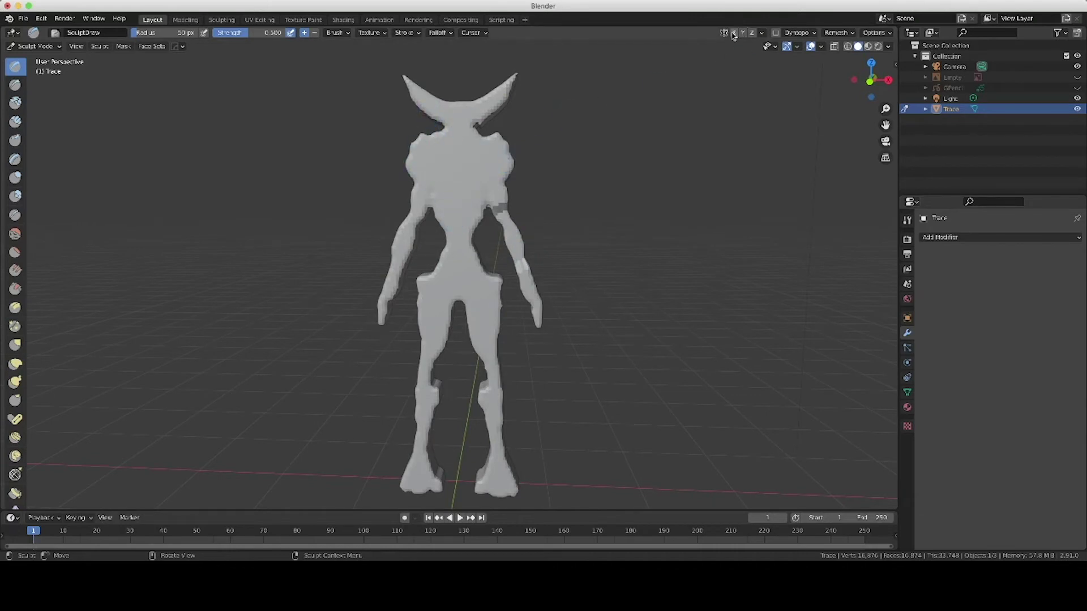
{"action": "mouse_move", "coordinate": [444, 152]}
{"action": "left_mouse_down"}
{"action": "mouse_move", "coordinate": [456, 169]}
{"action": "mouse_move", "coordinate": [441, 187]}
{"action": "mouse_move", "coordinate": [464, 215]}
{"action": "mouse_move", "coordinate": [492, 148]}
{"action": "mouse_move", "coordinate": [458, 109]}
{"action": "left_mouse_up"}
{"action": "mouse_move", "coordinate": [462, 133]}
{"action": "middle_mouse_down"}
{"action": "mouse_move", "coordinate": [566, 138]}
{"action": "mouse_move", "coordinate": [492, 144]}
{"action": "mouse_move", "coordinate": [505, 148]}
{"action": "mouse_move", "coordinate": [432, 184]}
{"action": "middle_mouse_up"}
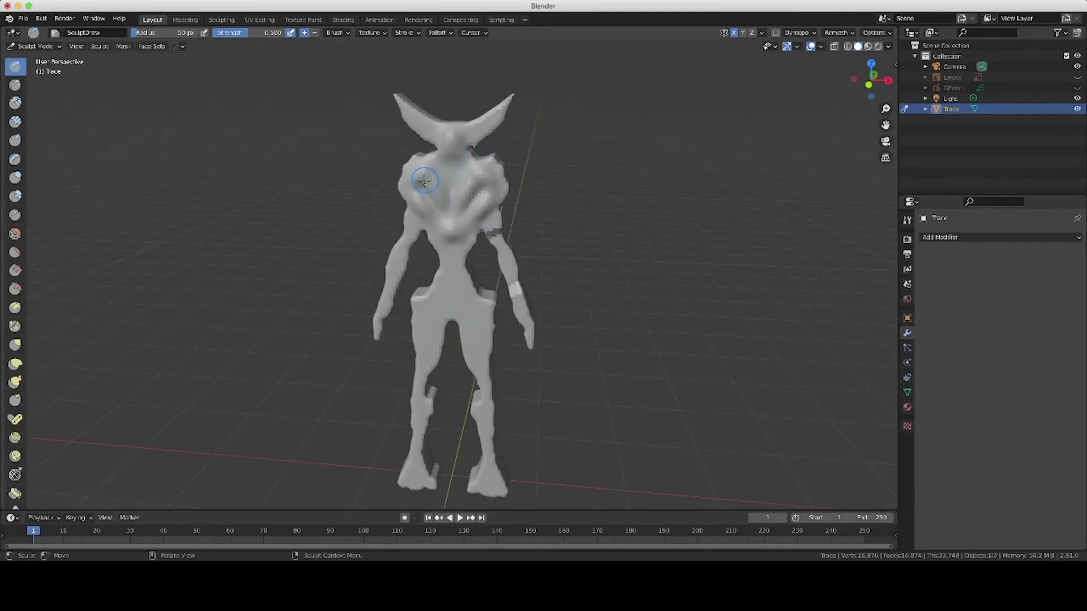
{"action": "left_click_drag", "start_coordinate": [424, 180], "coordinate": [434, 216]}
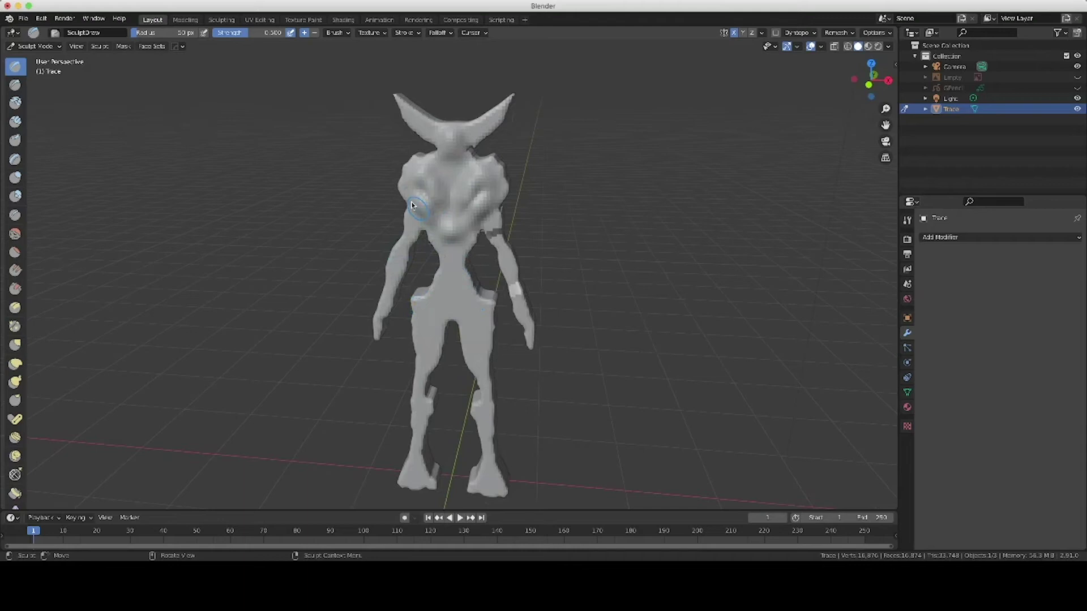
Sculpt mirrored volume along the creature's horns with the SculptDraw brush and inspect the body from the side and back.
{"action": "mouse_move", "coordinate": [412, 205]}
{"action": "middle_mouse_down"}
{"action": "mouse_move", "coordinate": [467, 159]}
{"action": "mouse_move", "coordinate": [477, 121]}
{"action": "middle_mouse_up"}
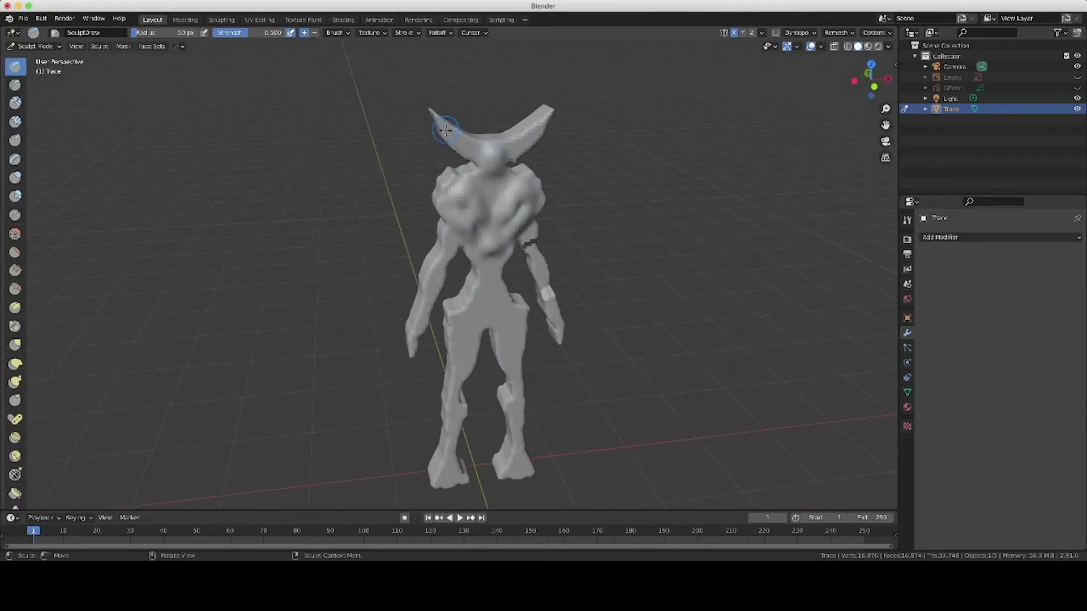
{"action": "left_click_drag", "start_coordinate": [439, 122], "coordinate": [476, 157]}
{"action": "mouse_move", "coordinate": [514, 210]}
{"action": "middle_mouse_down"}
{"action": "mouse_move", "coordinate": [523, 209]}
{"action": "mouse_move", "coordinate": [510, 197]}
{"action": "middle_mouse_up"}
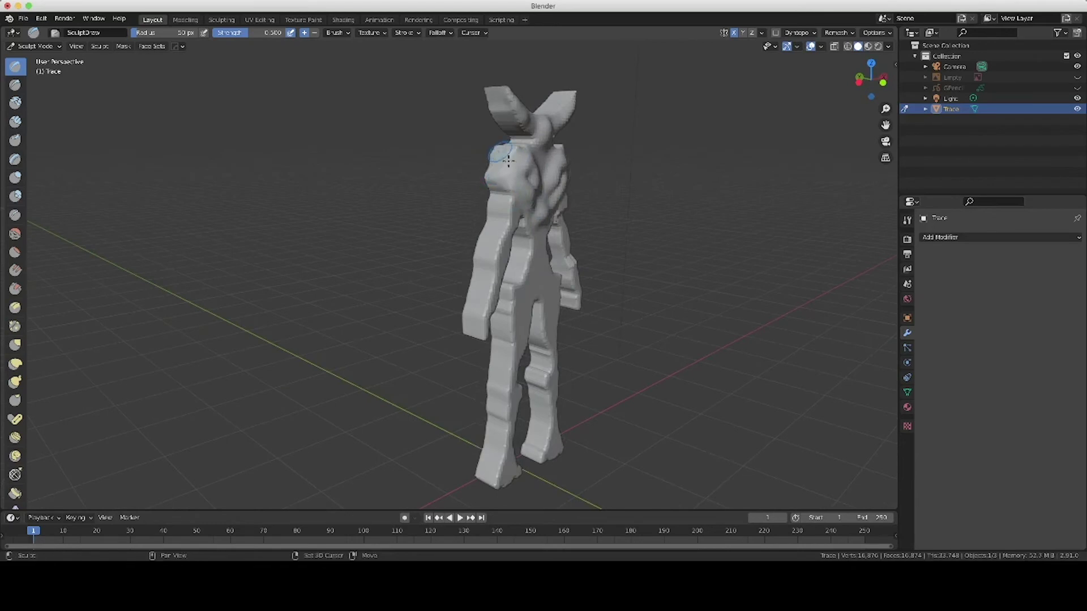
{"action": "mouse_move", "coordinate": [510, 160]}
{"action": "middle_mouse_down"}
{"action": "mouse_move", "coordinate": [554, 195]}
{"action": "mouse_move", "coordinate": [527, 201]}
{"action": "middle_mouse_up"}
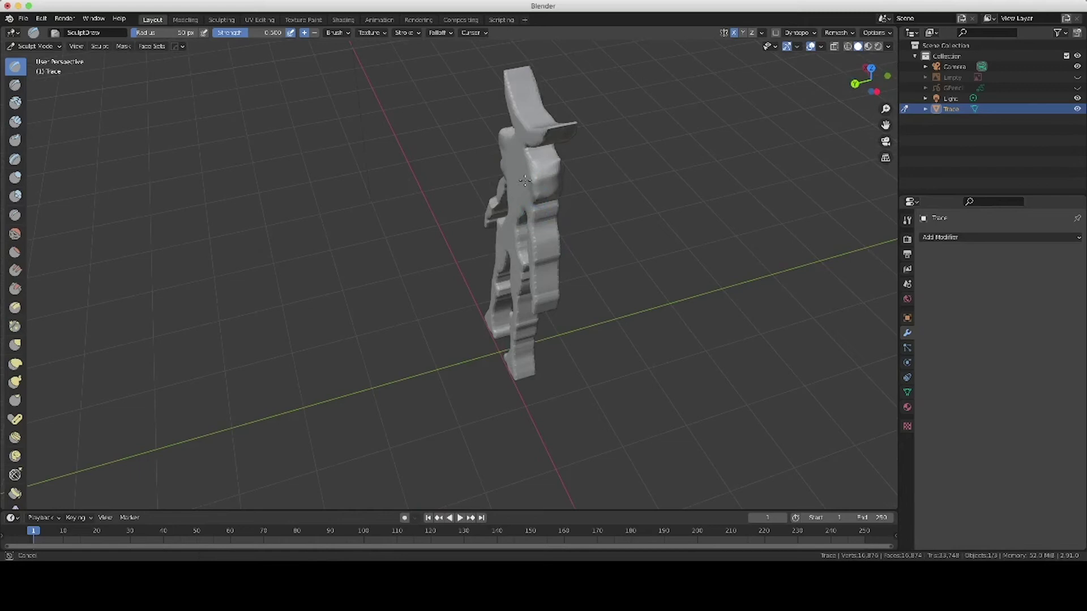
Reshape the creature's shoulders and head using the Grab brush with a radius of 108 px.
{"action": "key", "text": "g"}
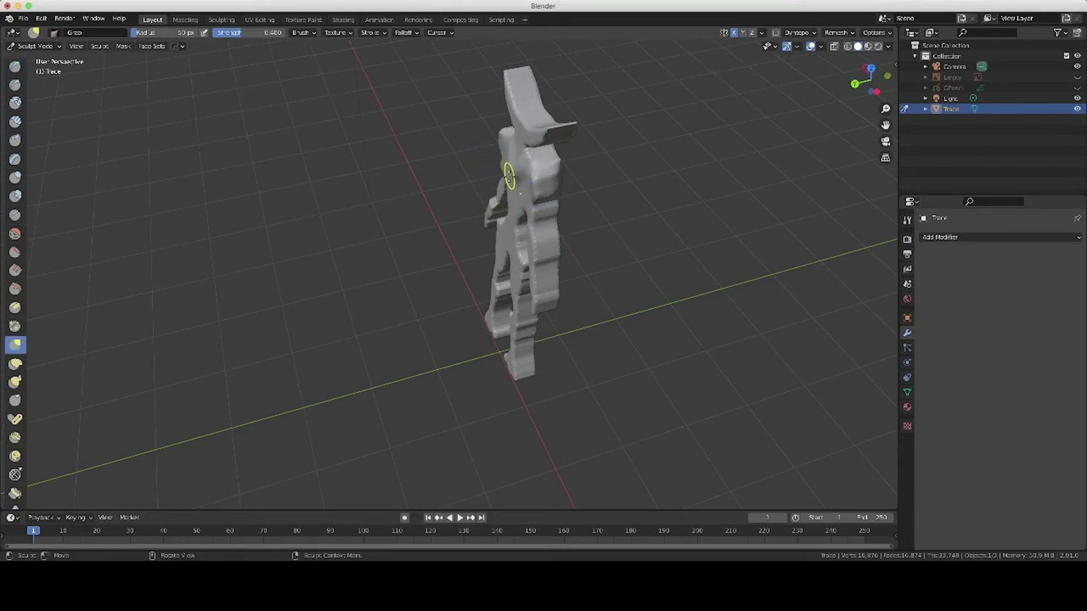
{"action": "key", "text": "f"}
{"action": "left_click", "coordinate": [497, 154]}
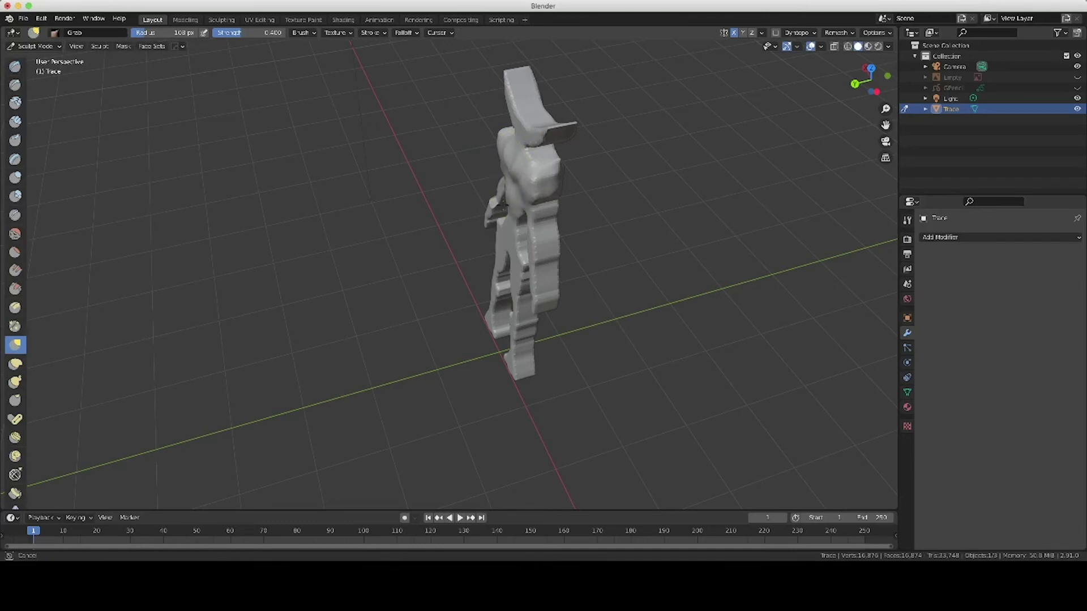
{"action": "mouse_move", "coordinate": [504, 194]}
{"action": "middle_mouse_down"}
{"action": "mouse_move", "coordinate": [560, 224]}
{"action": "mouse_move", "coordinate": [552, 244]}
{"action": "mouse_move", "coordinate": [489, 251]}
{"action": "mouse_move", "coordinate": [487, 238]}
{"action": "middle_mouse_up"}
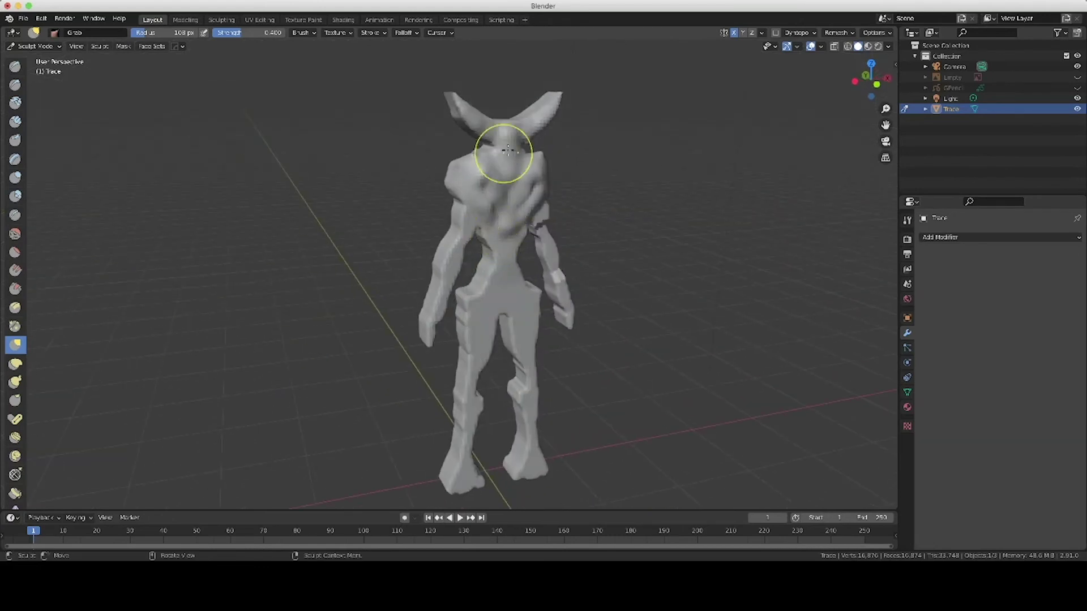
{"action": "left_click_drag", "start_coordinate": [510, 130], "coordinate": [503, 112]}
{"action": "middle_click_drag", "start_coordinate": [504, 112], "coordinate": [498, 242]}
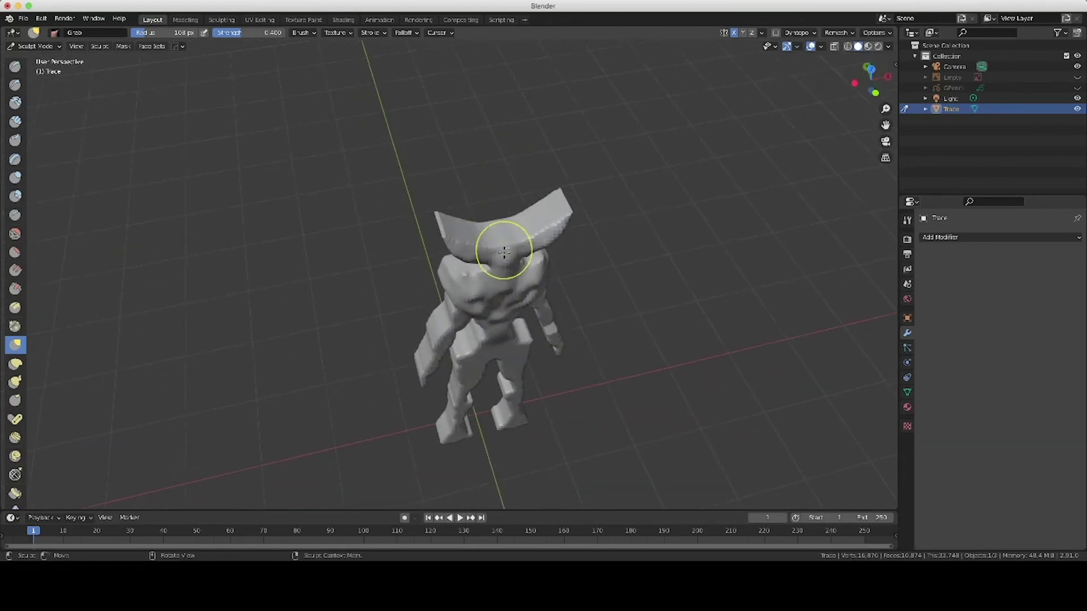
Reshape the creature's horned head and smooth its torso, arms and legs, ending with the Clay brush active.
{"action": "mouse_move", "coordinate": [459, 242]}
{"action": "left_mouse_down"}
{"action": "mouse_move", "coordinate": [513, 252]}
{"action": "mouse_move", "coordinate": [454, 241]}
{"action": "mouse_move", "coordinate": [442, 224]}
{"action": "left_mouse_up"}
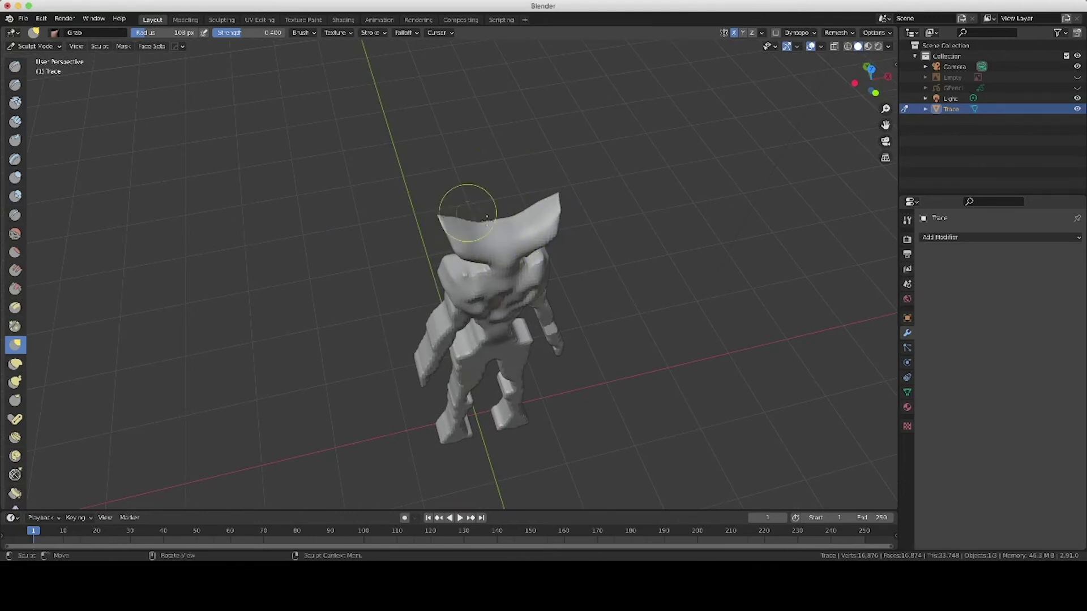
{"action": "middle_click_drag", "start_coordinate": [466, 199], "coordinate": [487, 184]}
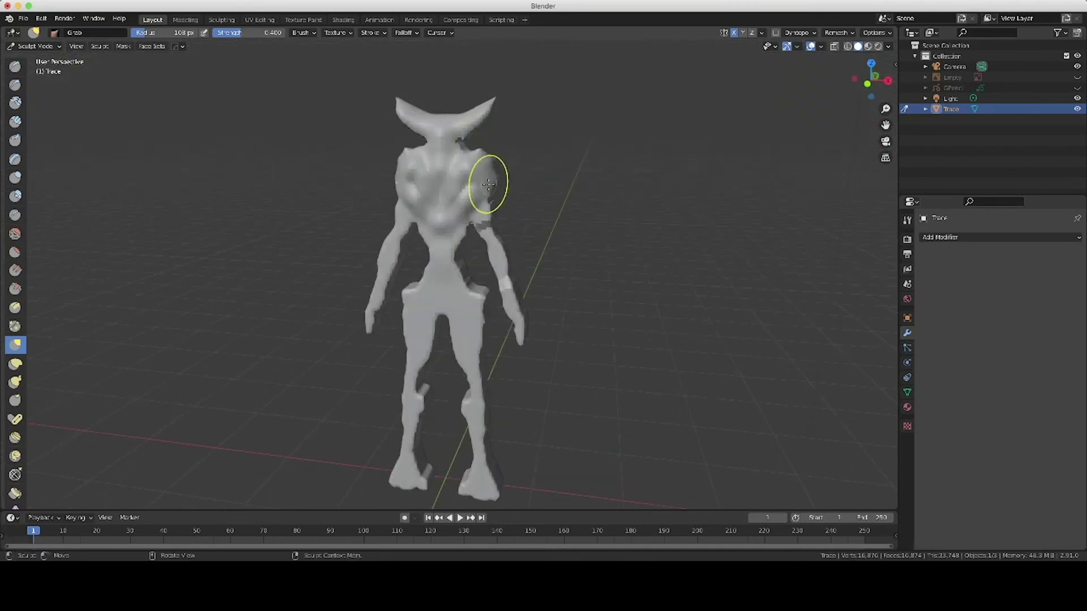
{"action": "left_click_drag", "start_coordinate": [487, 184], "coordinate": [524, 216]}
{"action": "left_click_drag", "start_coordinate": [438, 241], "coordinate": [444, 249]}
{"action": "mouse_move", "coordinate": [442, 263]}
{"action": "left_mouse_down"}
{"action": "mouse_move", "coordinate": [435, 288]}
{"action": "mouse_move", "coordinate": [412, 291]}
{"action": "mouse_move", "coordinate": [437, 352]}
{"action": "mouse_move", "coordinate": [409, 396]}
{"action": "mouse_move", "coordinate": [408, 466]}
{"action": "left_mouse_up"}
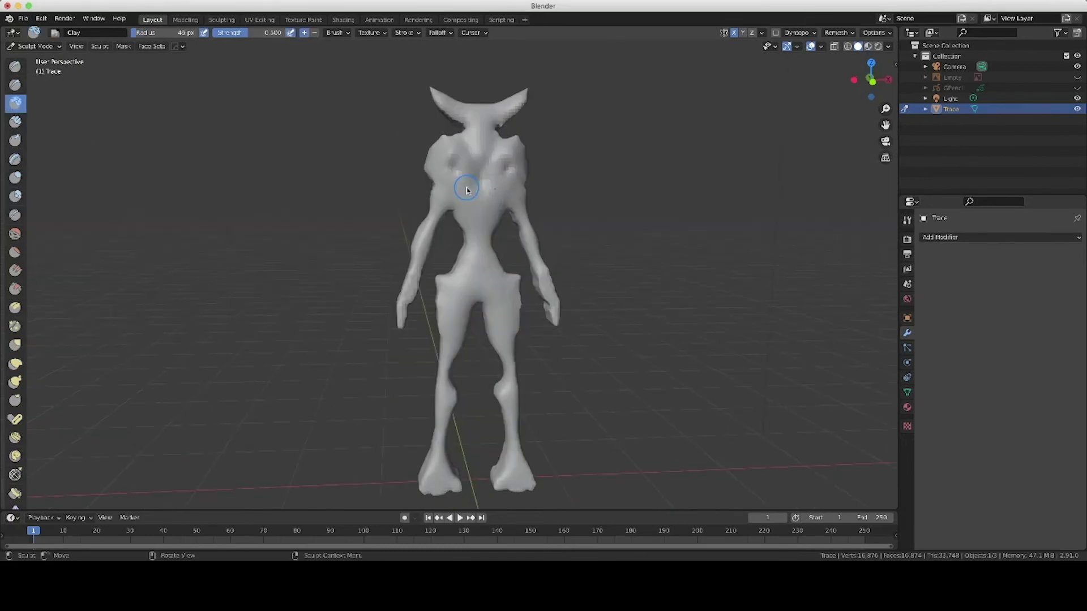
{"action": "middle_click_drag", "start_coordinate": [489, 189], "coordinate": [479, 225]}
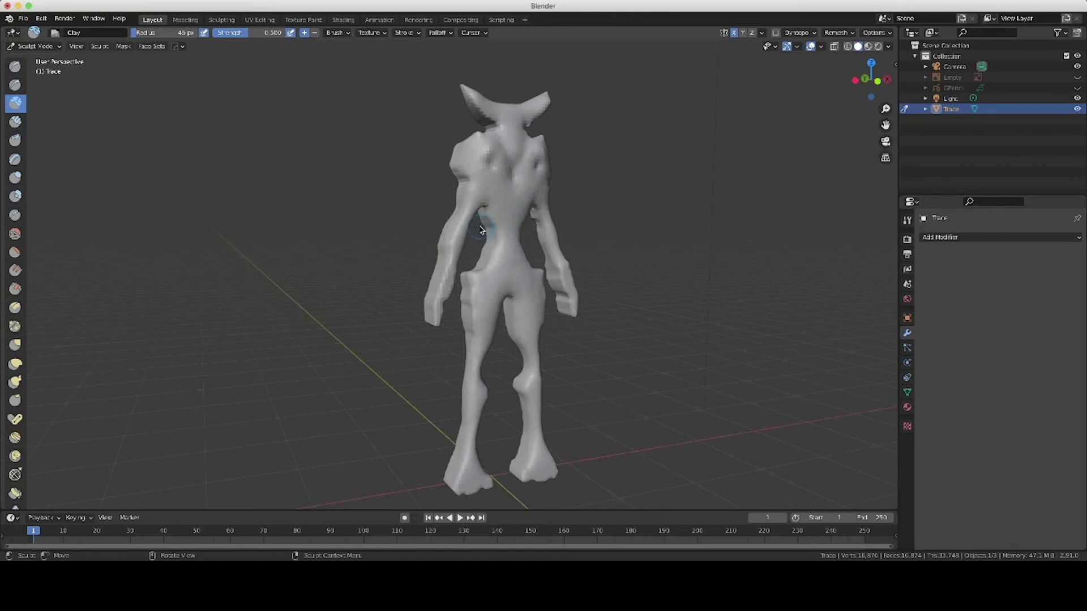
{"action": "middle_click_drag", "start_coordinate": [481, 229], "coordinate": [479, 227]}
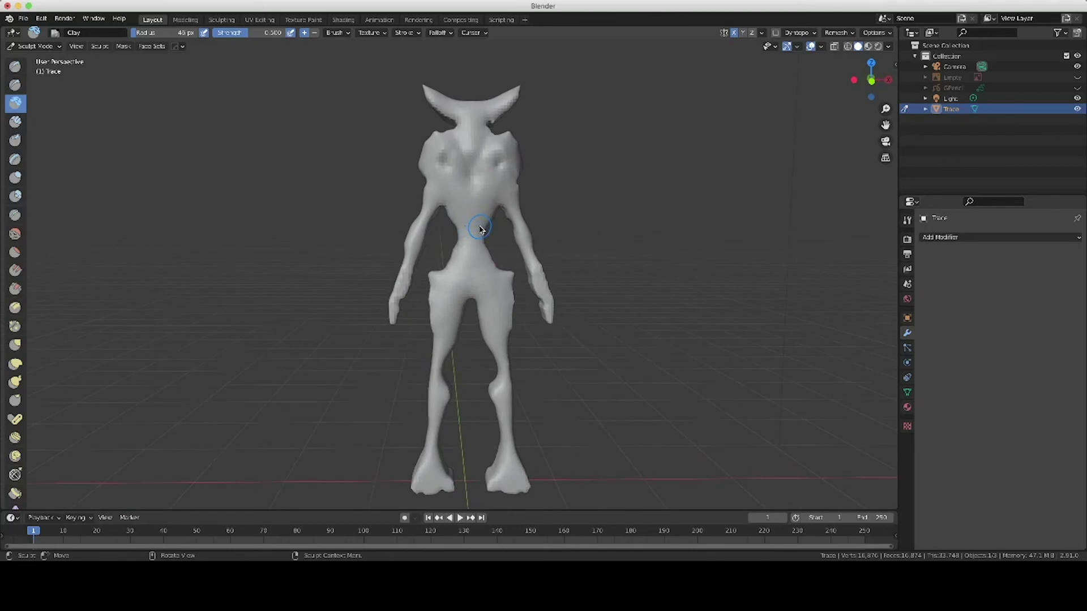
Open the recent file DemonHorns_12152020.blend without saving the changes to the current scene.
{"action": "left_click", "coordinate": [23, 19]}
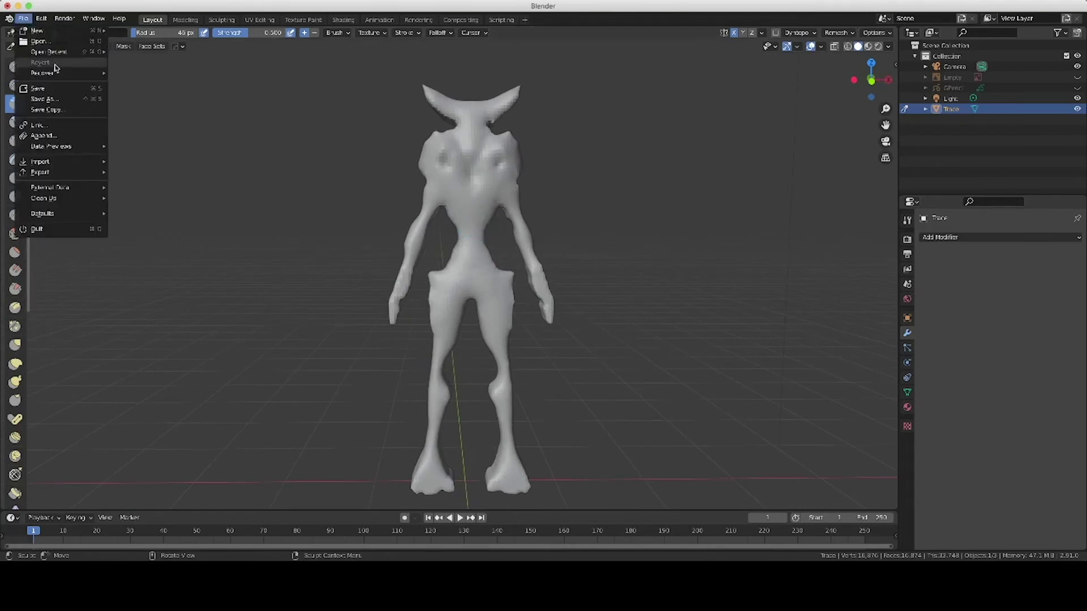
{"action": "mouse_move", "coordinate": [61, 77]}
{"action": "mouse_move", "coordinate": [70, 54]}
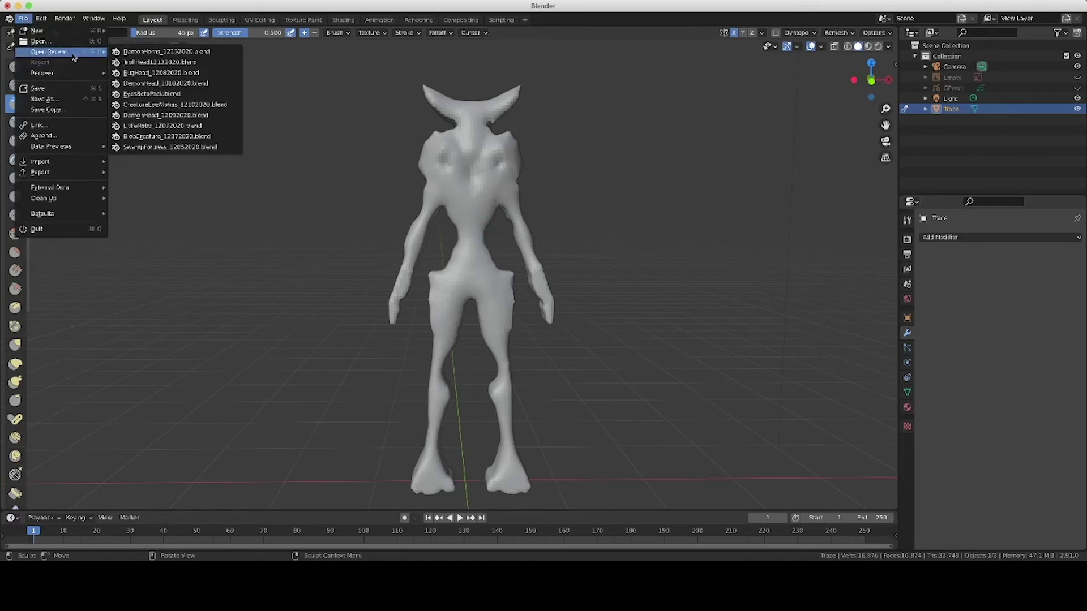
{"action": "left_click", "coordinate": [150, 54]}
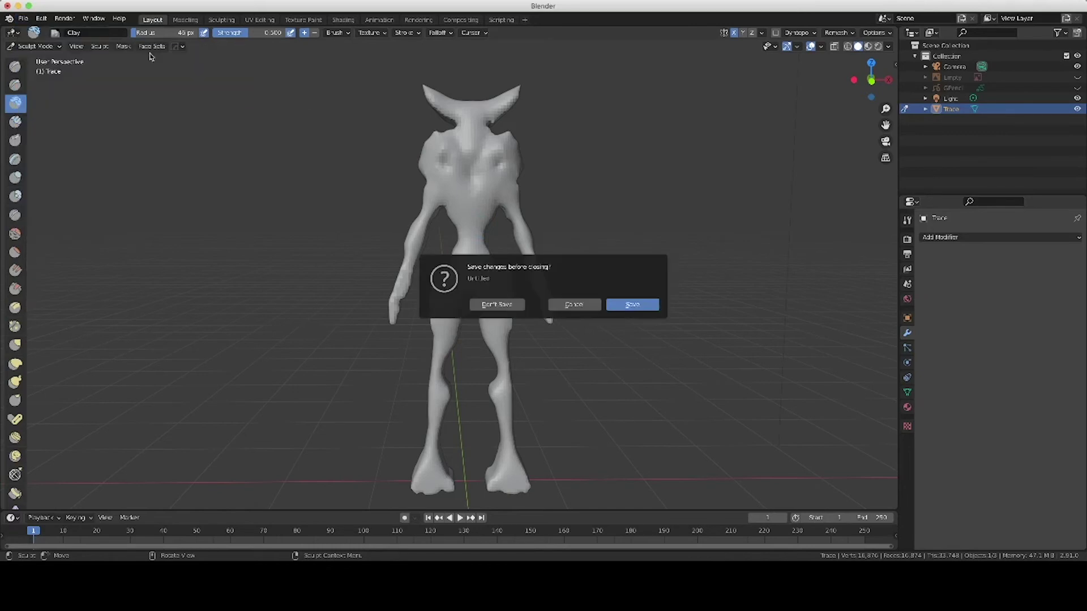
{"action": "left_click", "coordinate": [498, 304]}
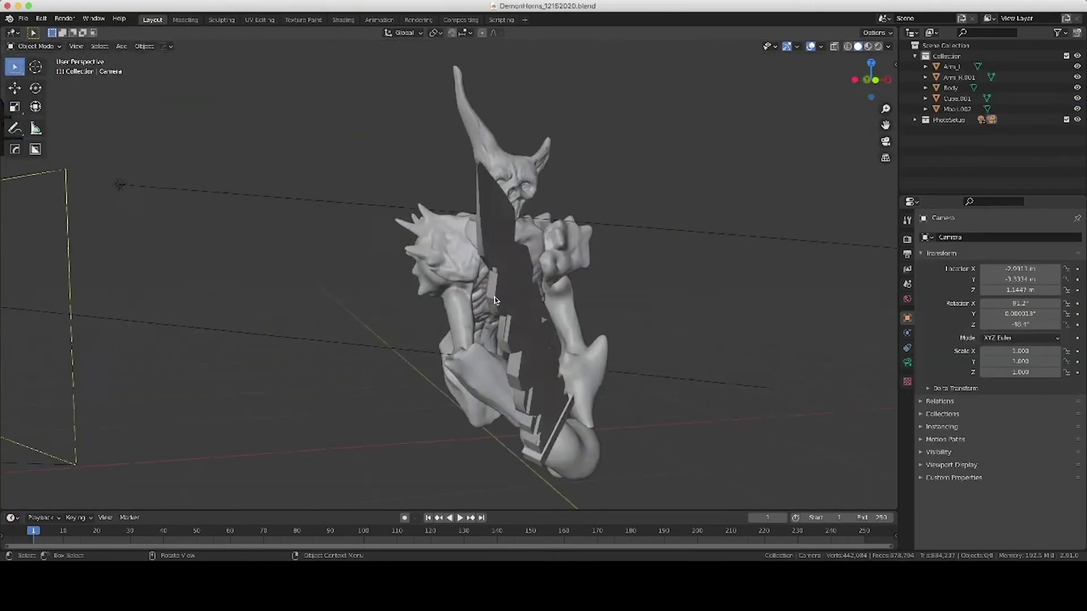
Examine the finished demon sculpture and its sword from several angles, along with the scene's triangle count.
{"action": "scroll", "coordinate": [495, 301], "scroll_direction": "right", "scroll_amount": 10}
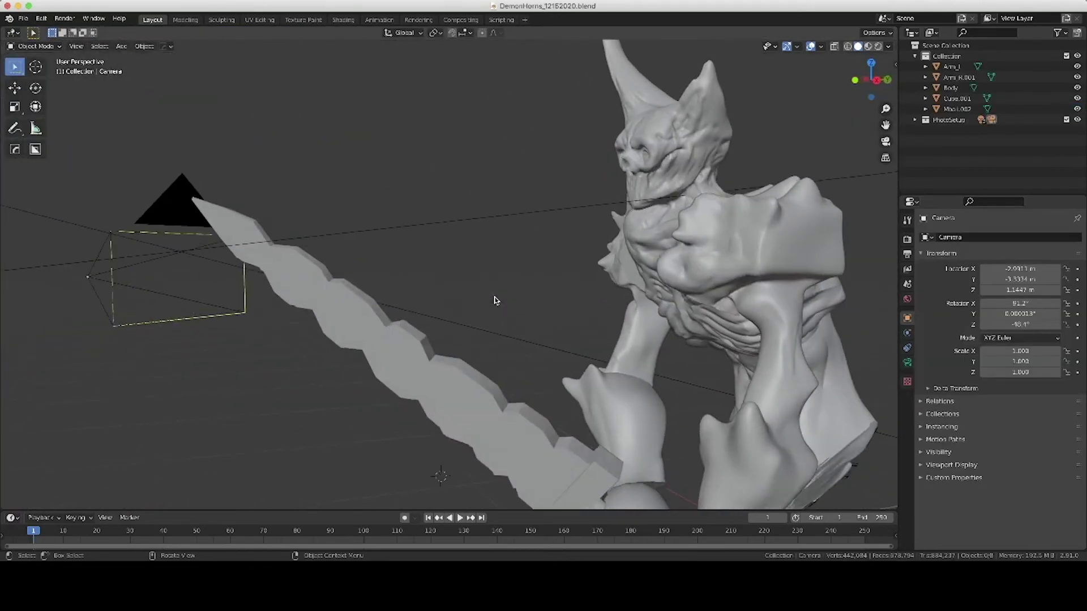
{"action": "scroll", "coordinate": [494, 300], "scroll_direction": "left", "scroll_amount": 10}
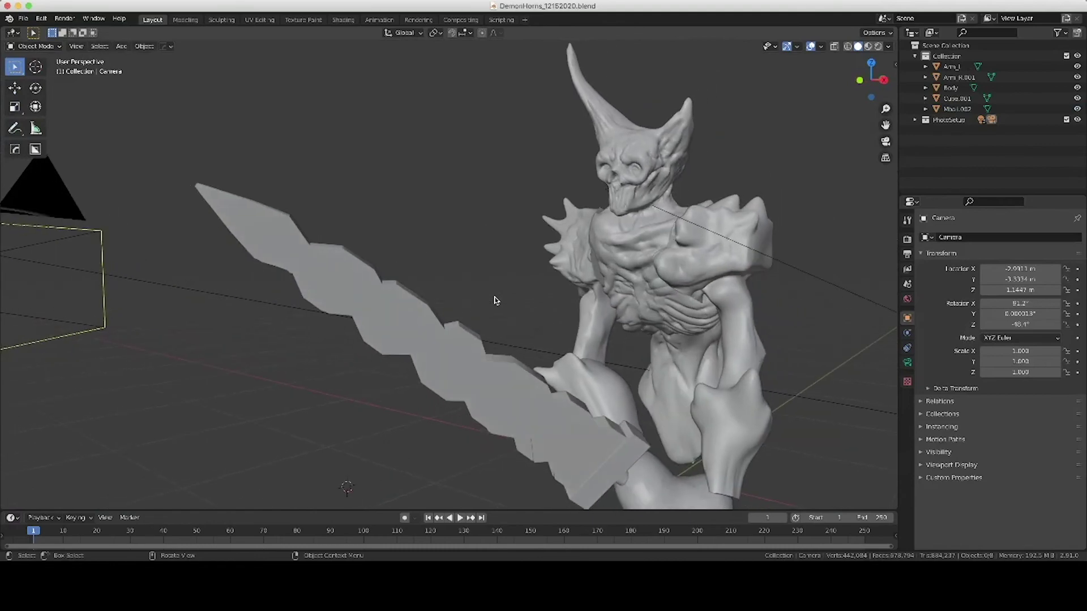
{"action": "scroll", "coordinate": [494, 300], "scroll_direction": "left", "scroll_amount": 10}
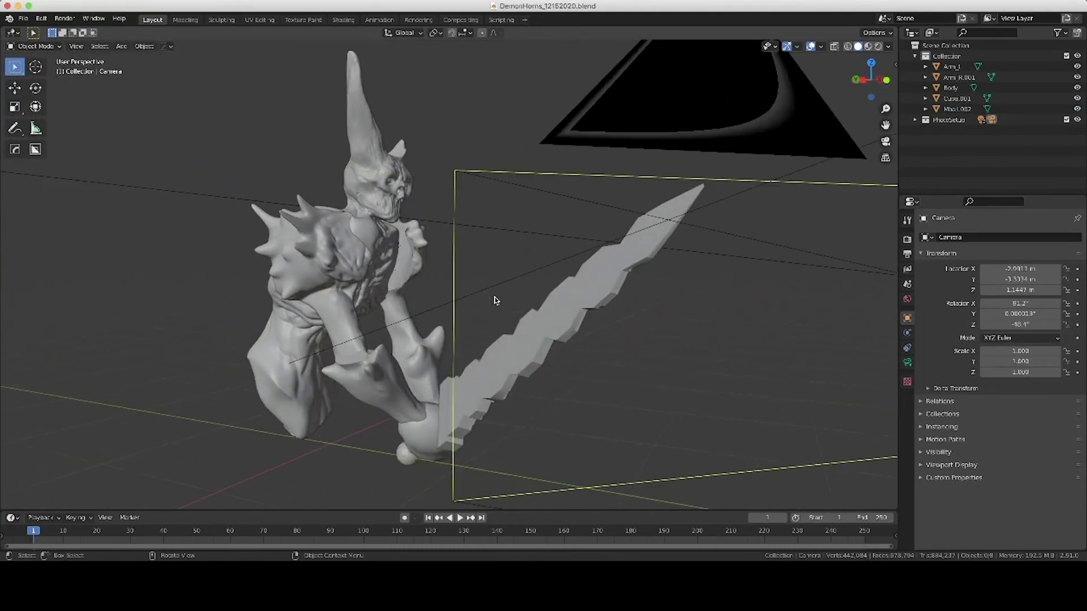
{"action": "scroll", "coordinate": [494, 300], "scroll_direction": "left", "scroll_amount": 10}
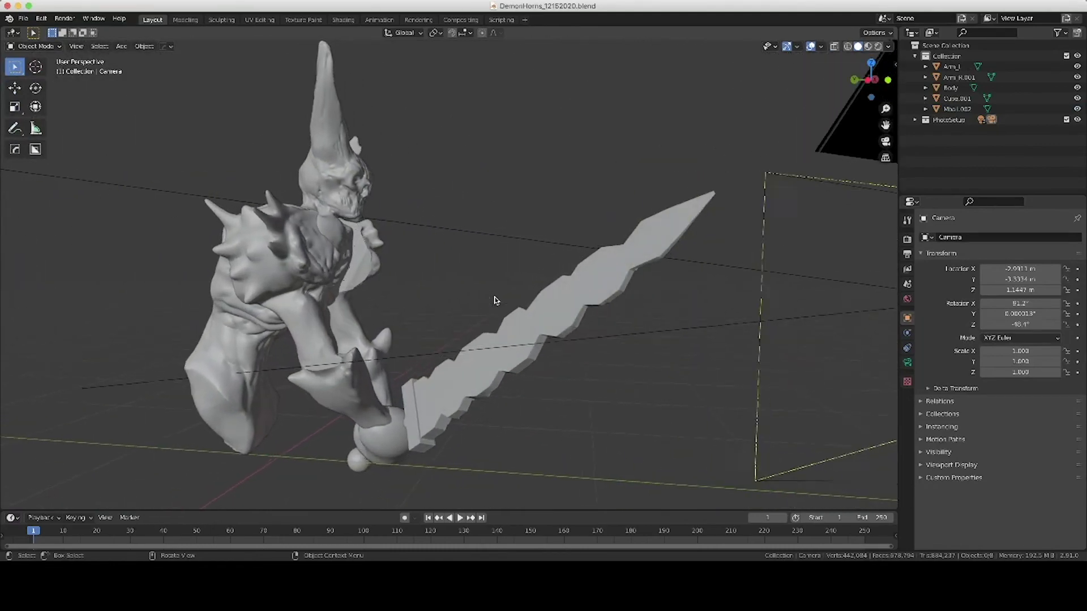
{"action": "scroll", "coordinate": [494, 300], "scroll_direction": "left", "scroll_amount": 10}
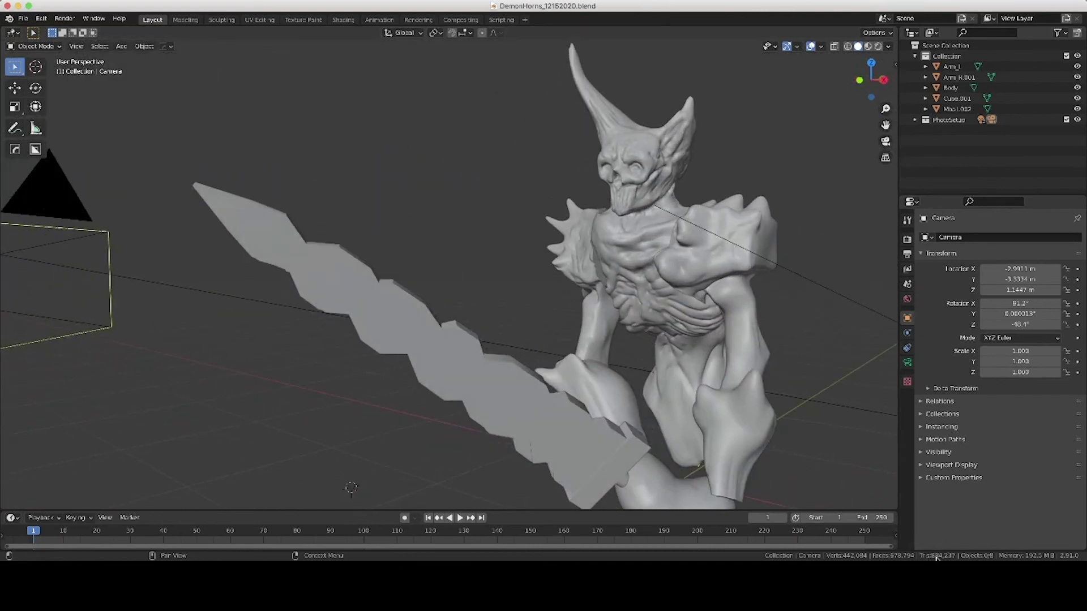
{"action": "scroll", "coordinate": [660, 349], "scroll_direction": "right", "scroll_amount": 5}
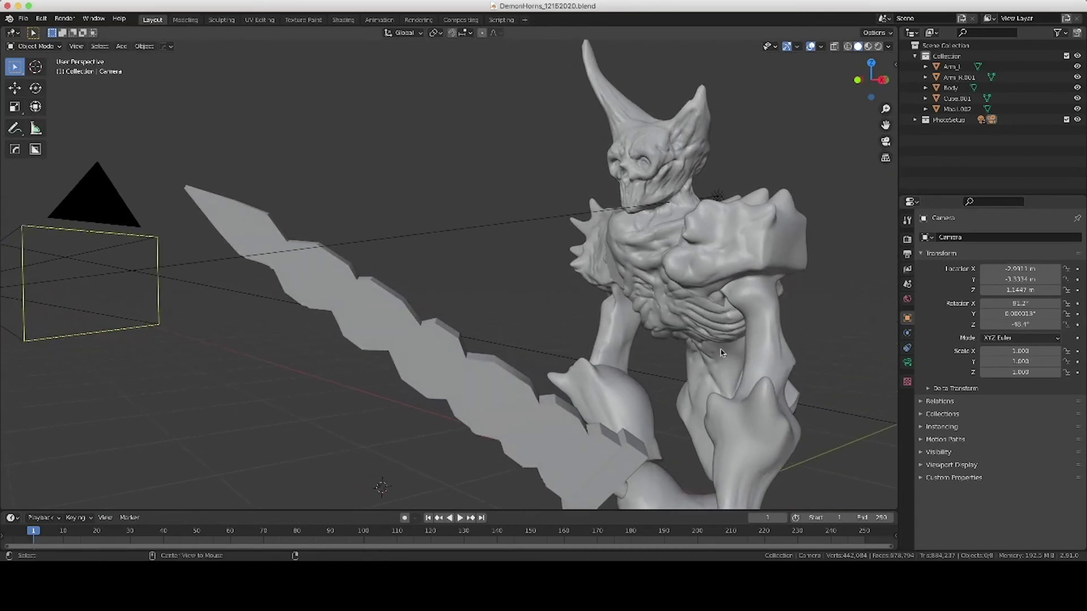
{"action": "scroll", "coordinate": [721, 352], "scroll_direction": "right", "scroll_amount": 5}
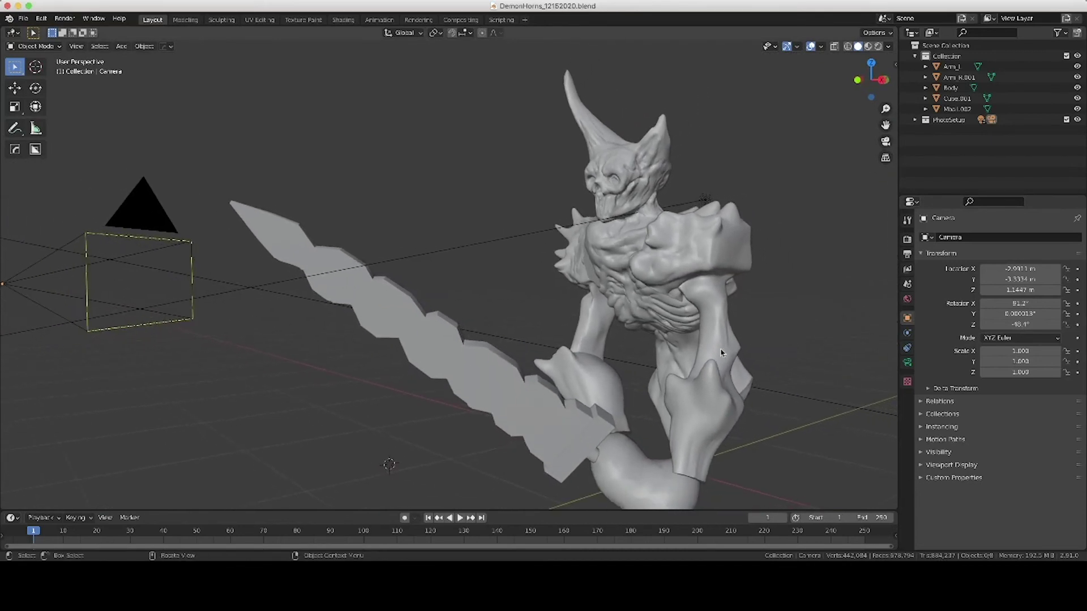
View the demon through the scene camera in Rendered shading, and inspect its lighting from the front.
{"action": "key", "text": "KP_0"}
{"action": "key", "text": "z"}
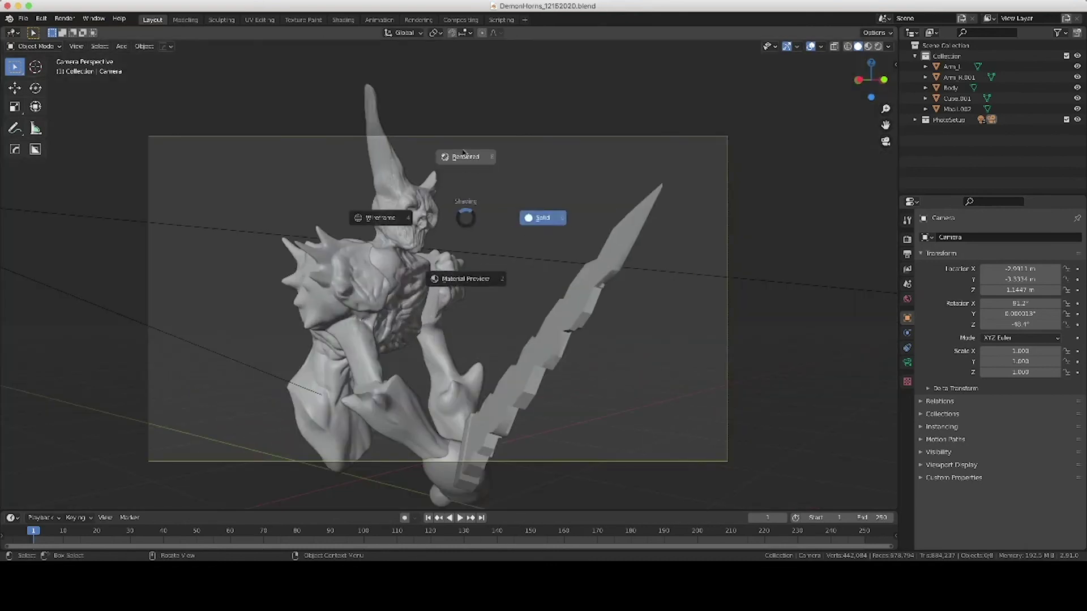
{"action": "left_click", "coordinate": [464, 155]}
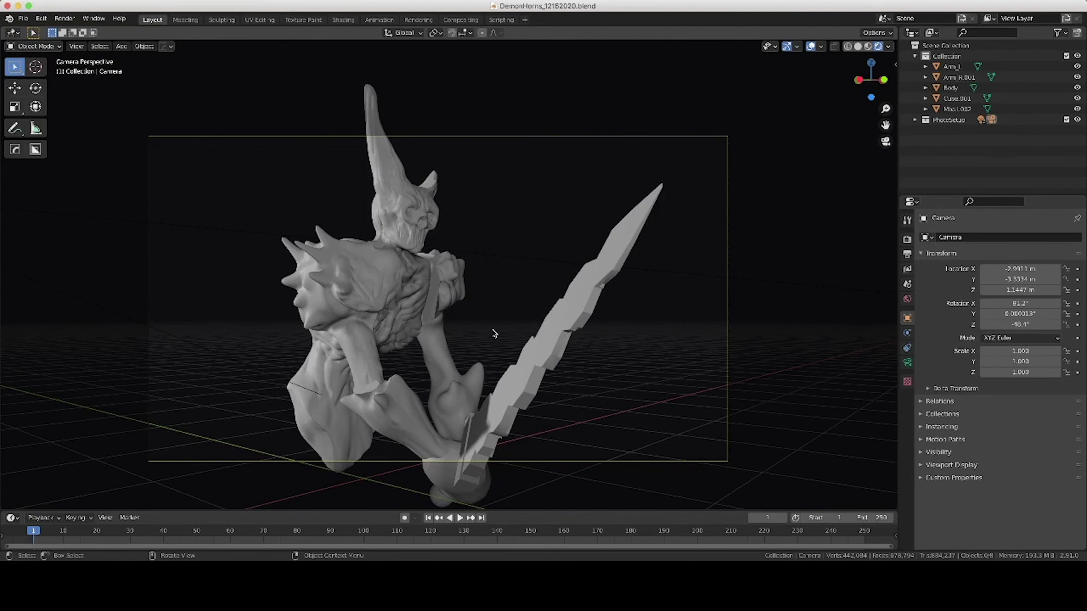
{"action": "scroll", "coordinate": [494, 334], "scroll_direction": "right", "scroll_amount": 15}
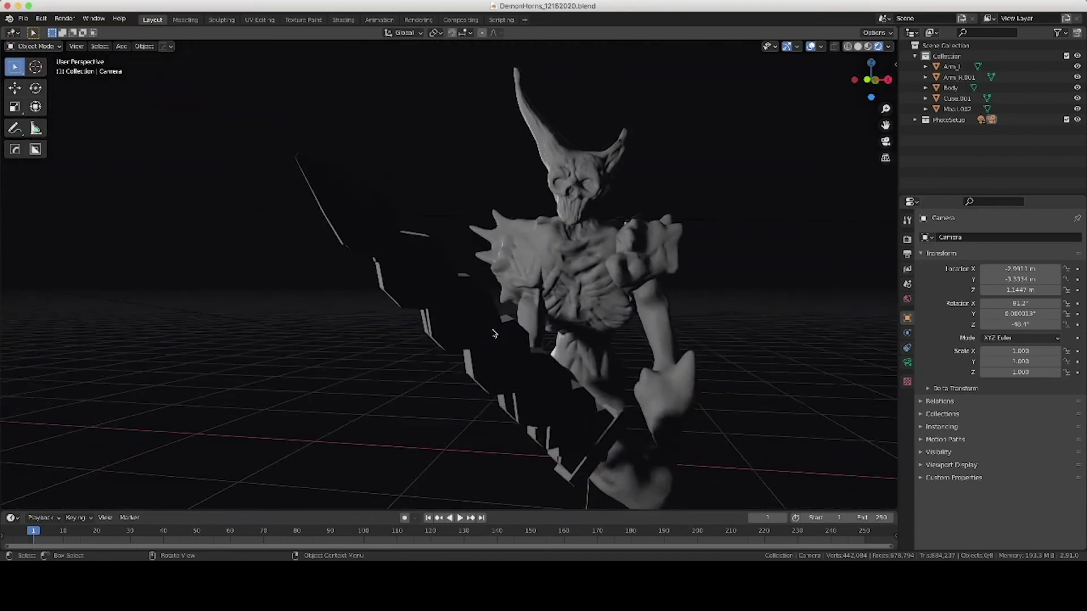
{"action": "scroll", "coordinate": [495, 334], "scroll_direction": "left", "scroll_amount": 10}
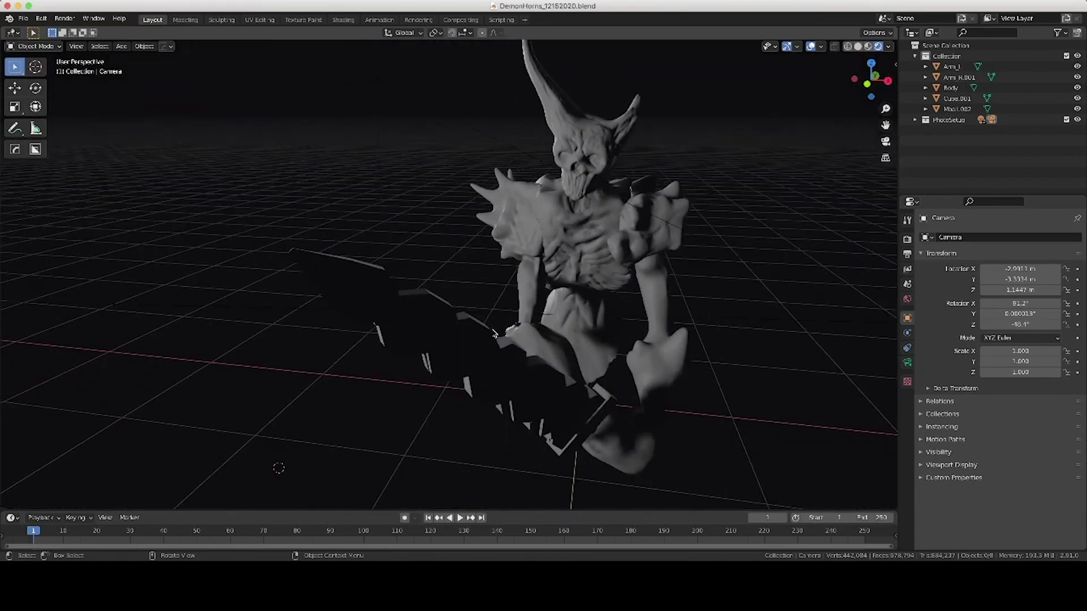
{"action": "left_click", "coordinate": [513, 229]}
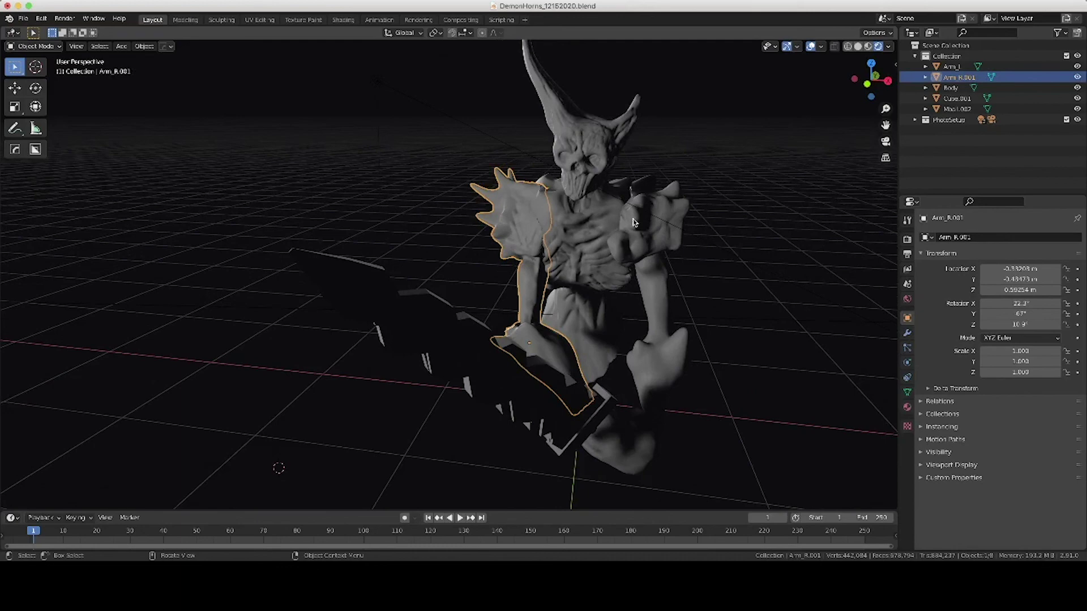
{"action": "key", "text": "g"}
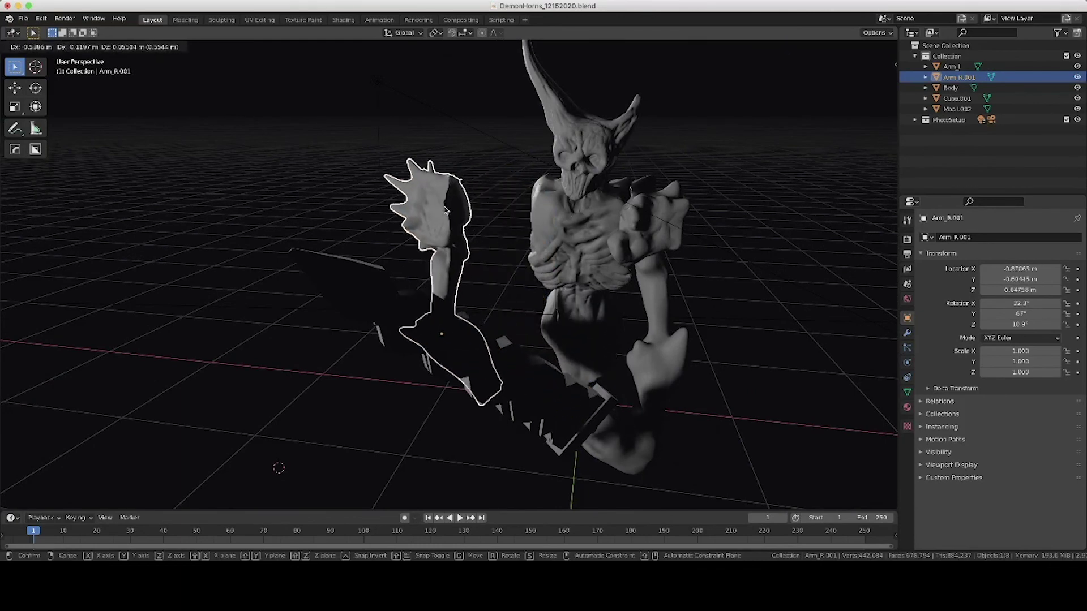
{"action": "key", "text": "Escape"}
Inspect the demon from its sword side, clear the arm selection and return to the camera view.
{"action": "scroll", "coordinate": [450, 215], "scroll_direction": "left", "scroll_amount": 5}
{"action": "middle_click_drag", "start_coordinate": [450, 215], "coordinate": [447, 211]}
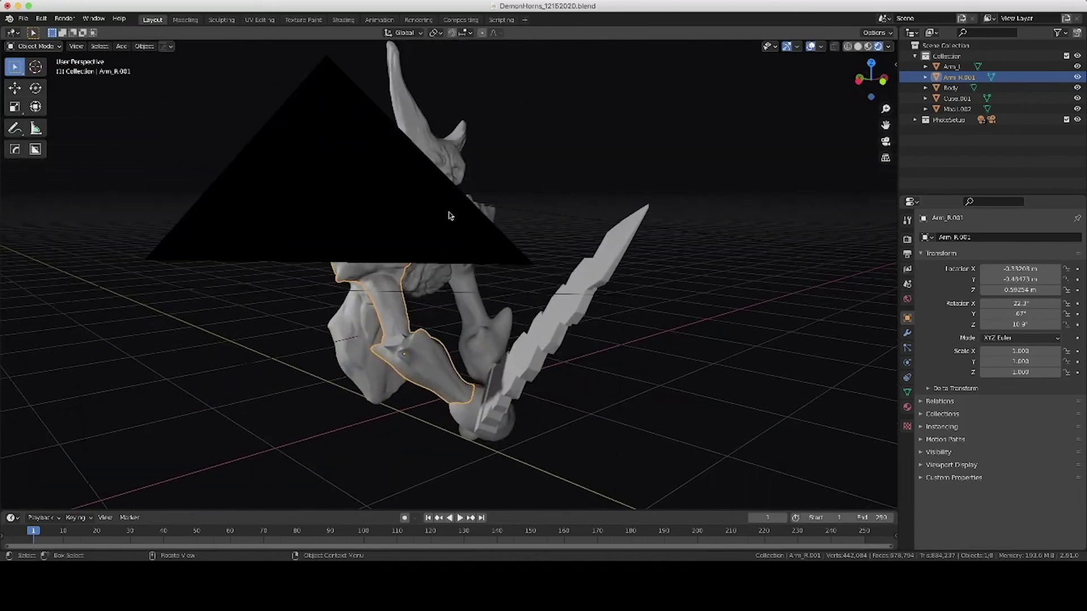
{"action": "left_click", "coordinate": [583, 179]}
{"action": "key", "text": "KP_0"}
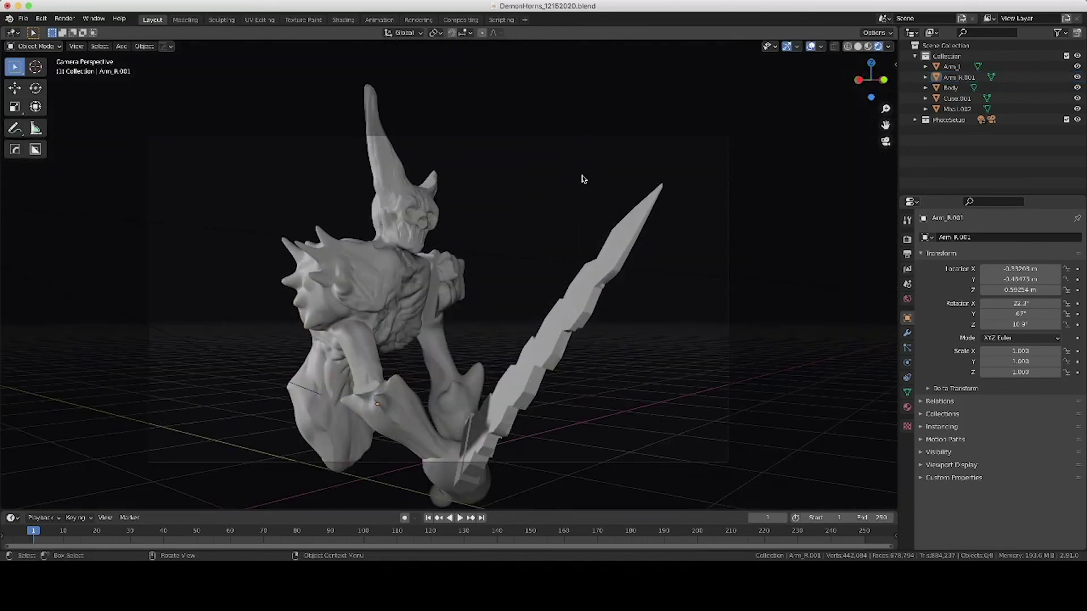